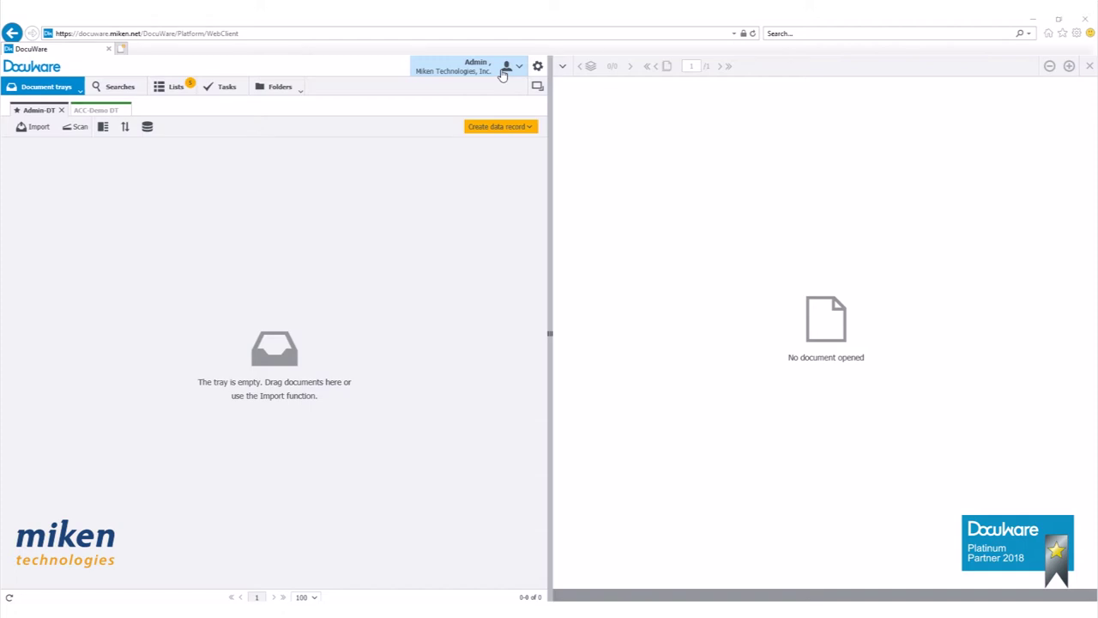
Bring up the settings dropdown from the gear icon next to the admin user name.
left_click(537, 66)
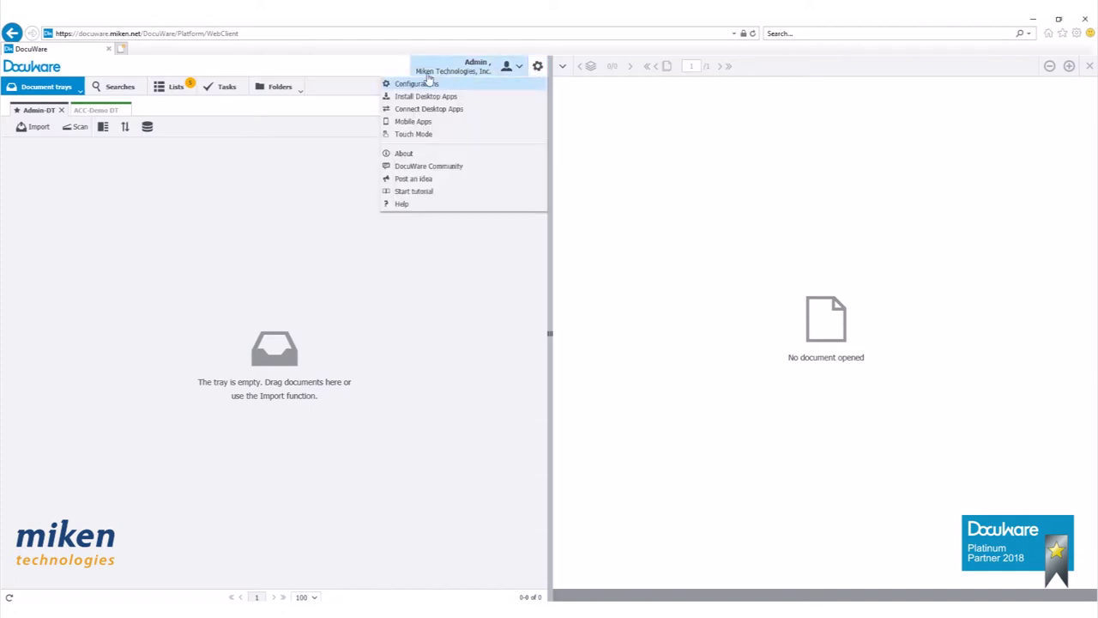
Go to Configurations and bring up the File Cabinets administration list.
left_click(418, 83)
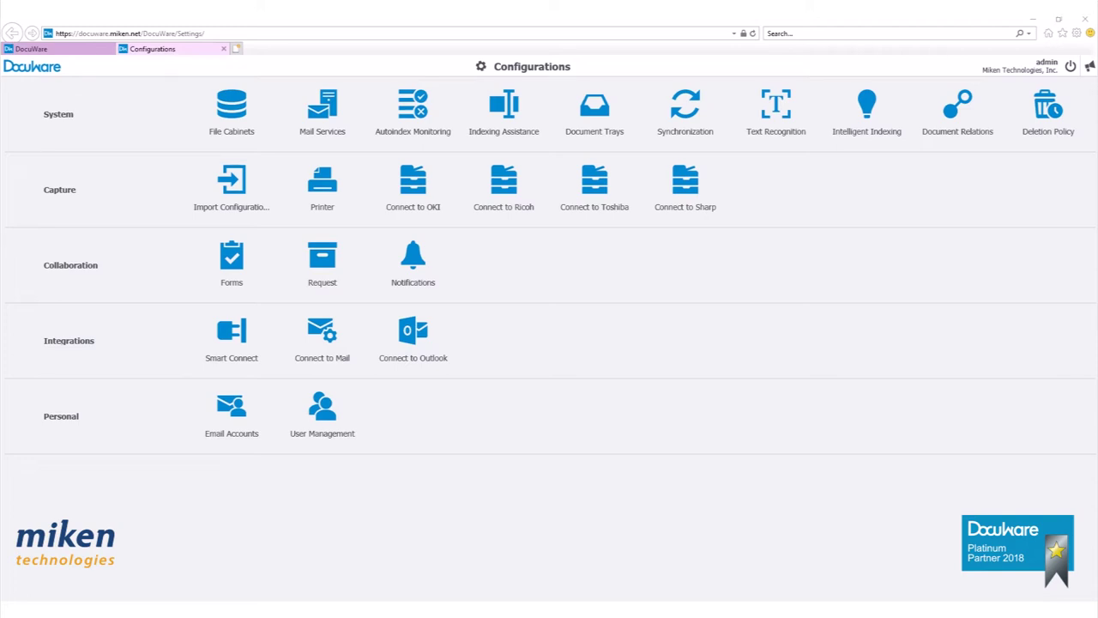
left_click(232, 109)
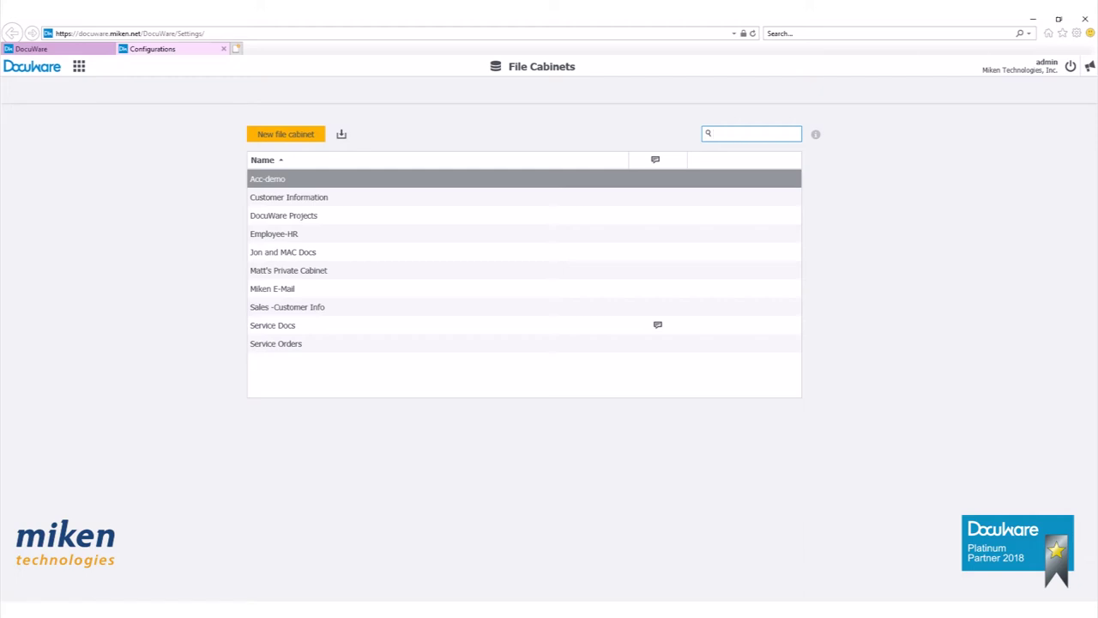
mouse_move(669, 238)
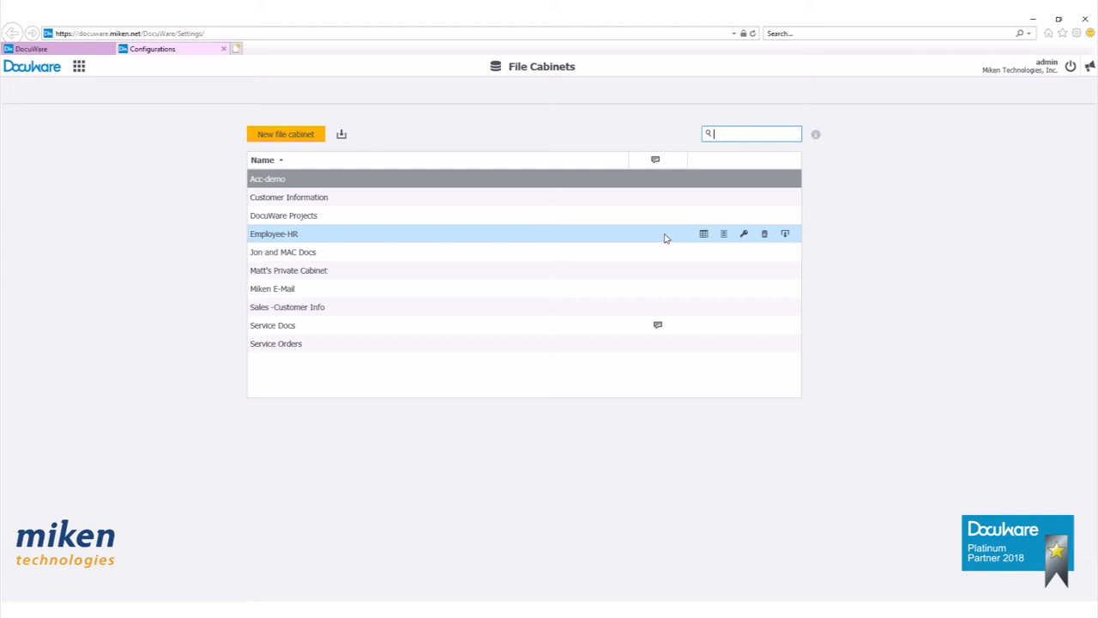
Create cabinet 'Accounting Demo' with description 'Accounting Demo', green colour, then proceed to database fields.
left_click(287, 136)
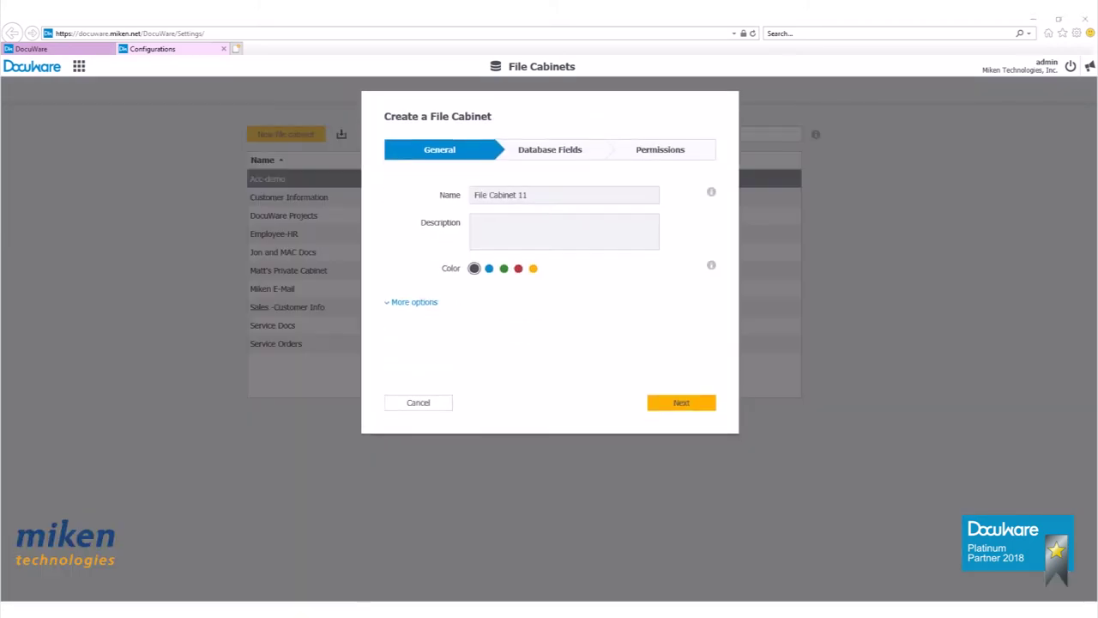
left_click_drag(549, 191, 280, 192)
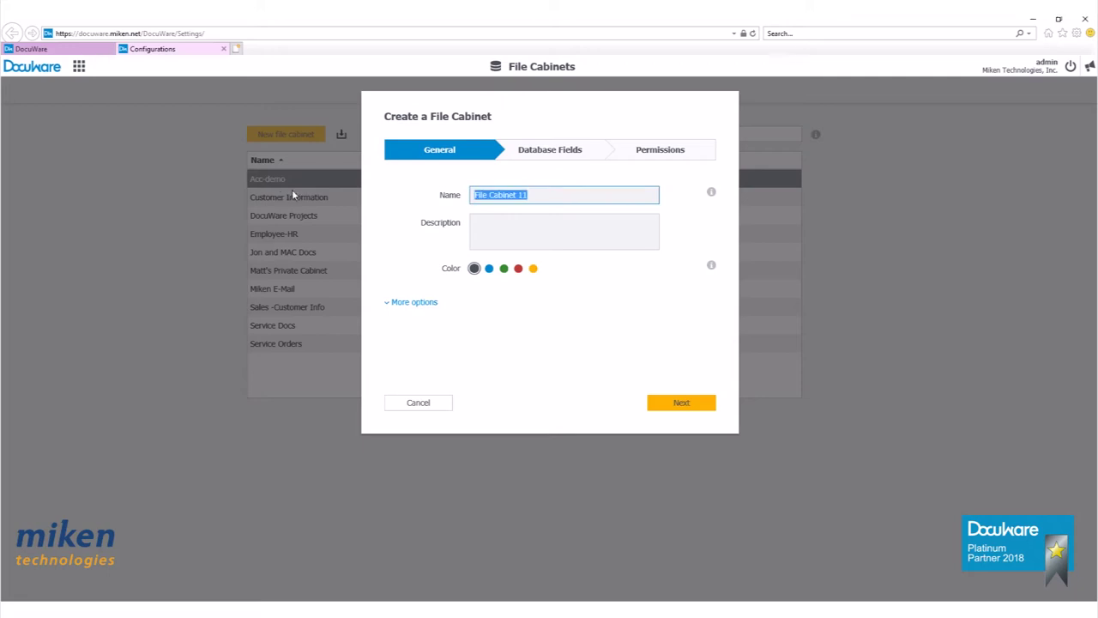
type("Accoutn")
key("BackSpace")
key("BackSpace")
key("BackSpace")
type("unting Demo")
key("Tab")
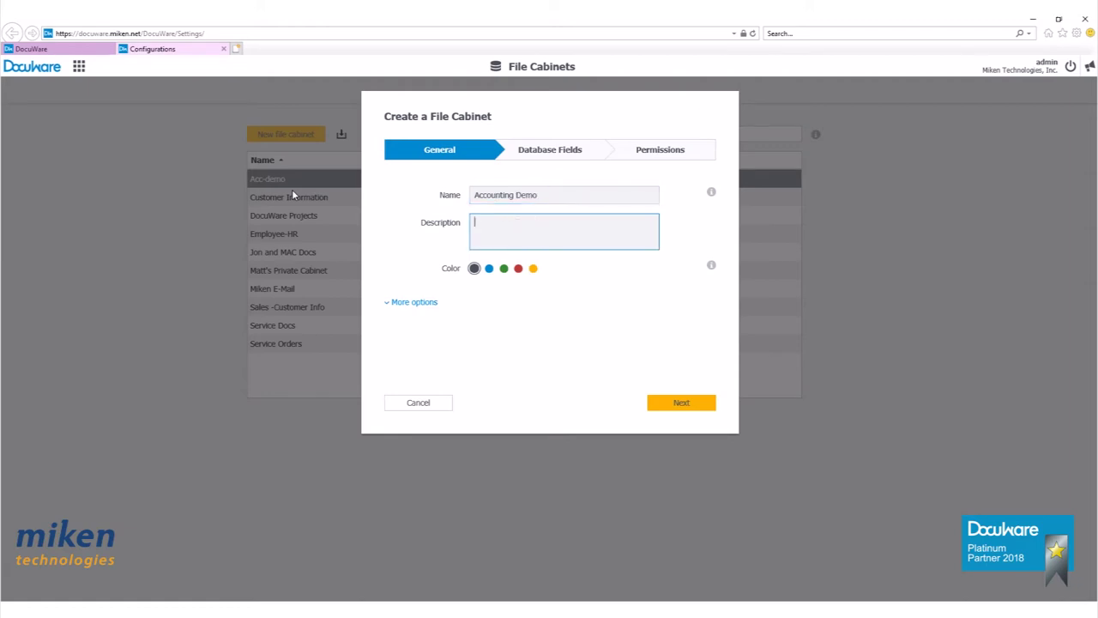
type("Accounting Demo")
left_click(503, 268)
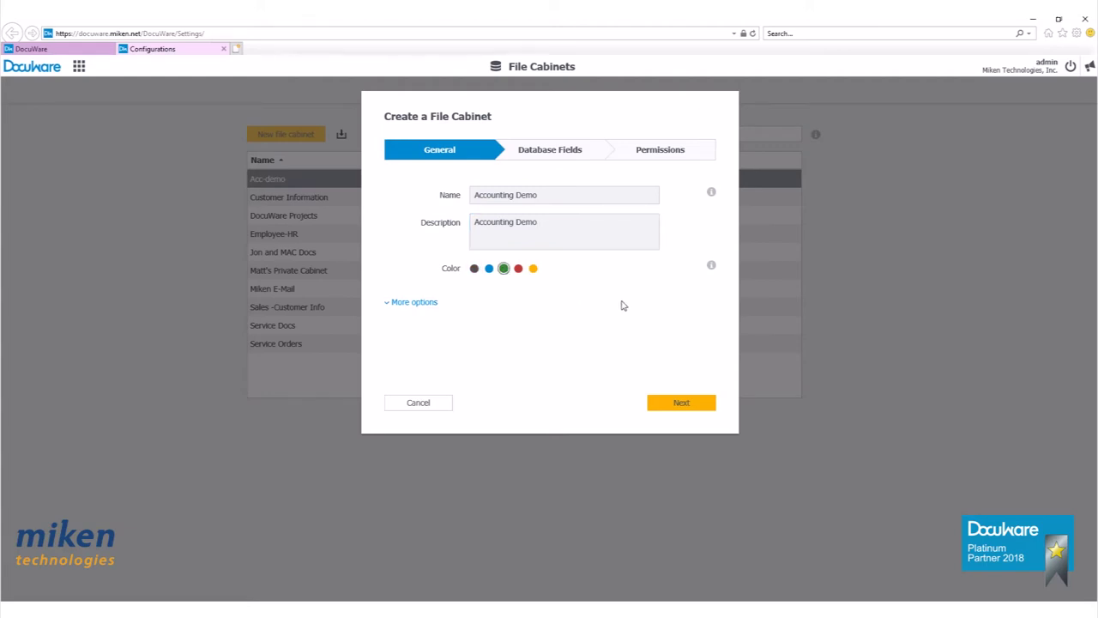
left_click(402, 304)
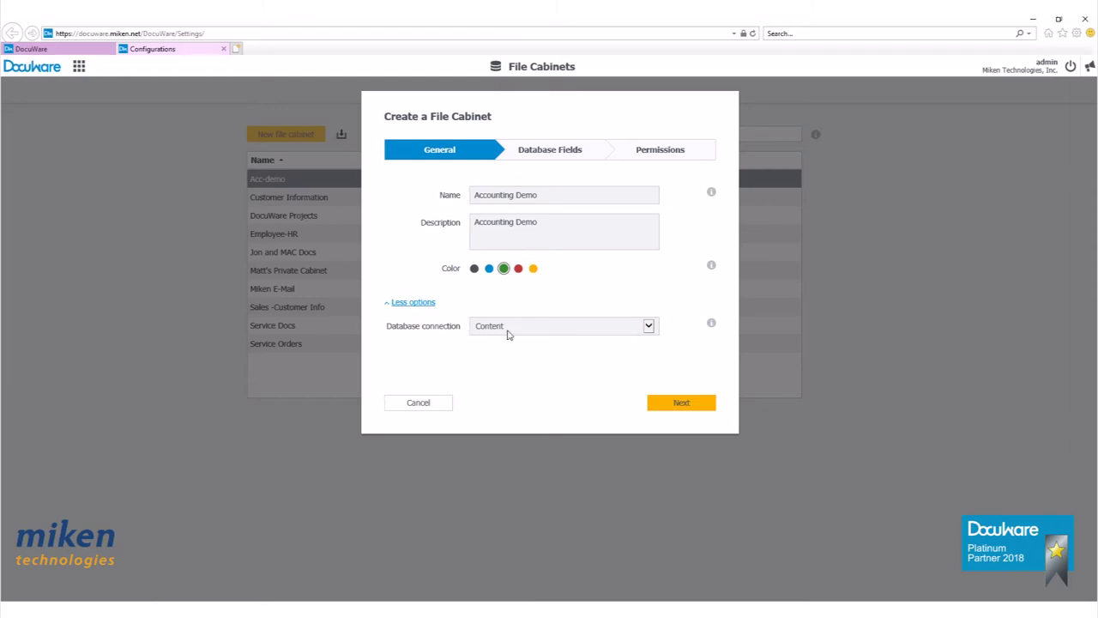
left_click(687, 412)
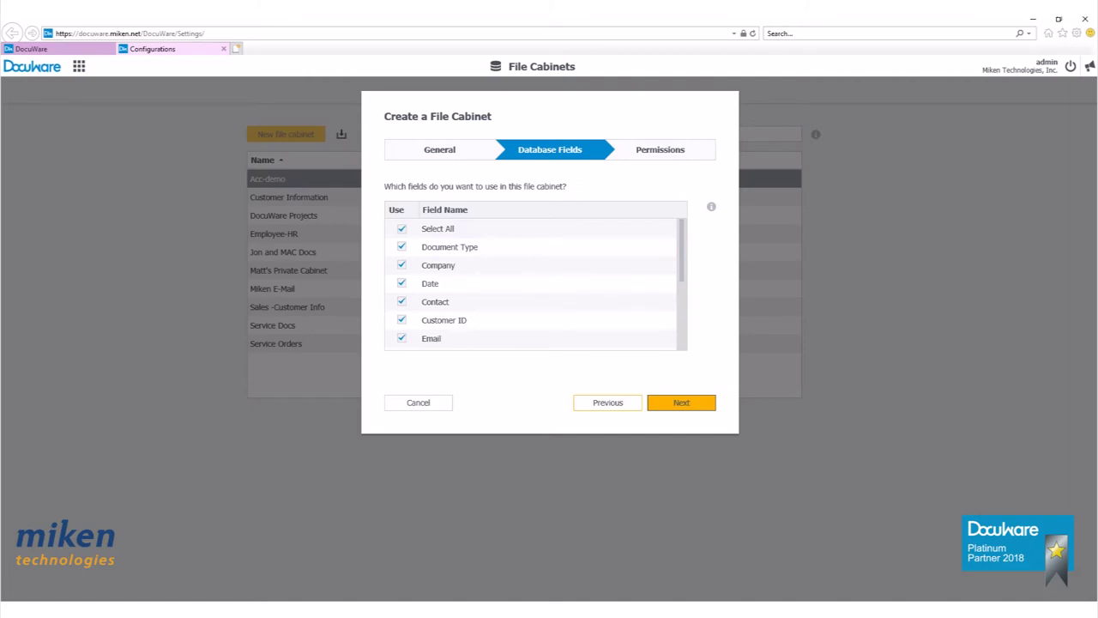
Clear all preset fields, select only Document Number, and proceed to permissions.
left_click(403, 230)
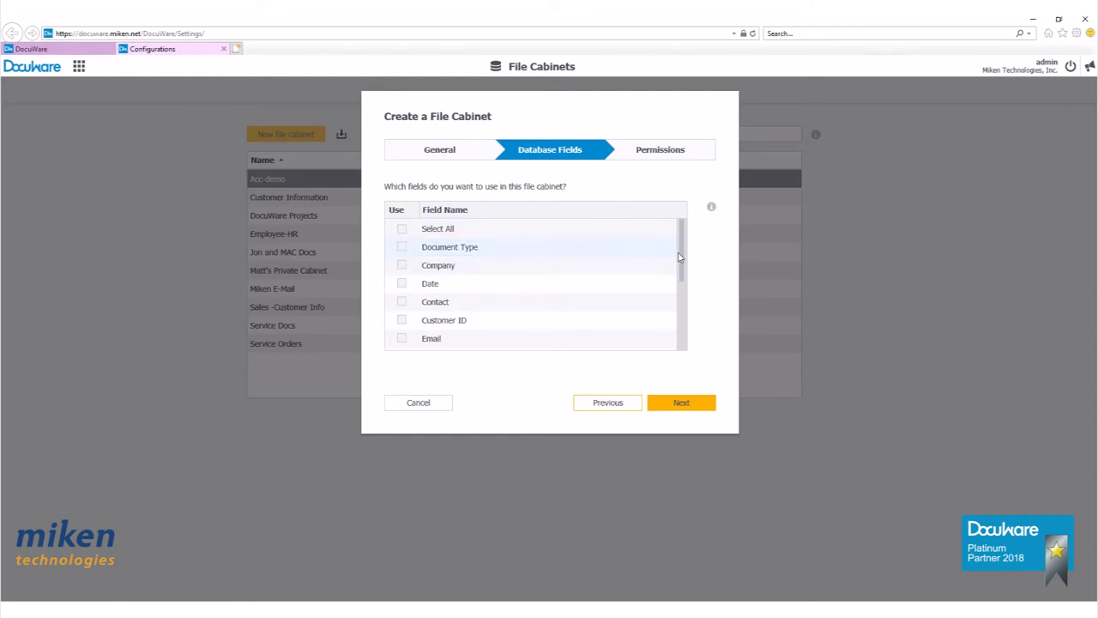
left_click_drag(681, 255, 679, 326)
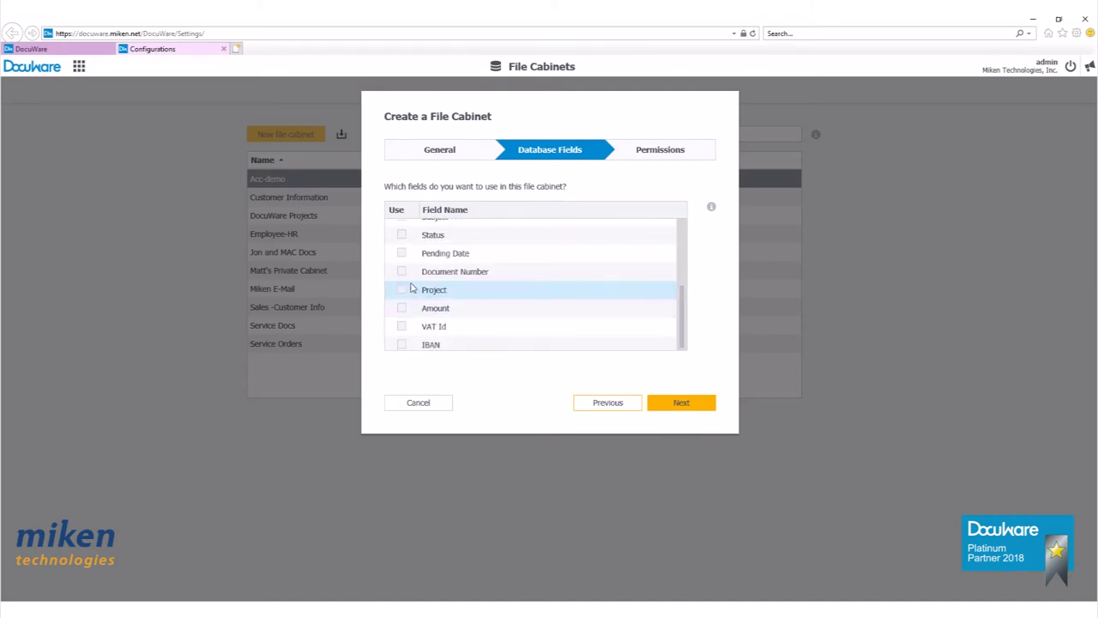
left_click(402, 272)
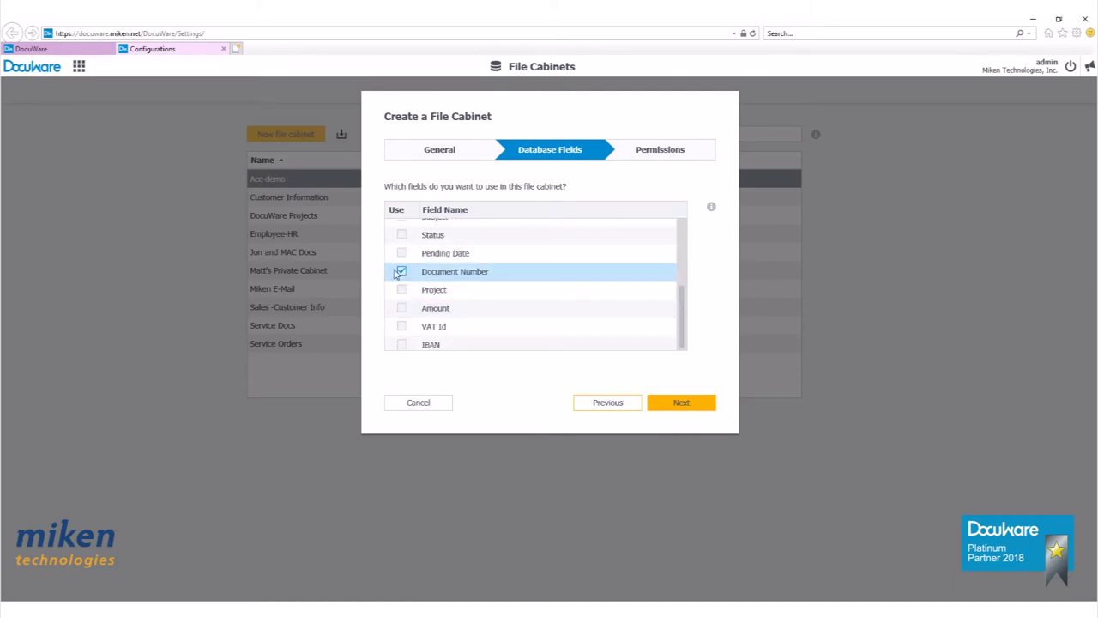
left_click(699, 404)
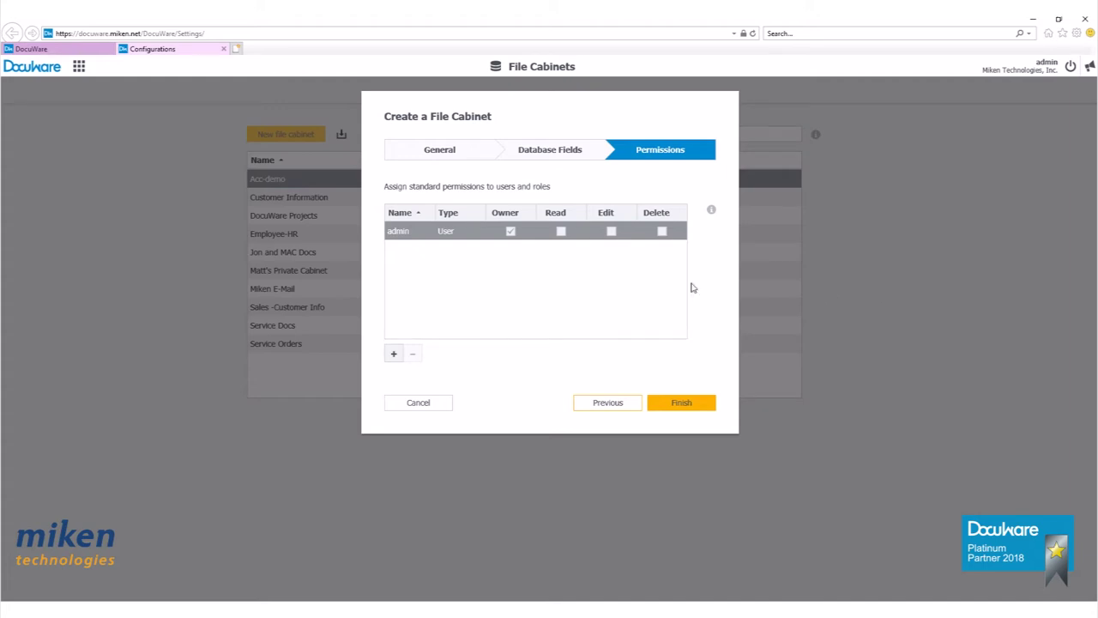
Finish the Accounting Demo cabinet and enable version management in its settings, confirming the prompt.
left_click(682, 404)
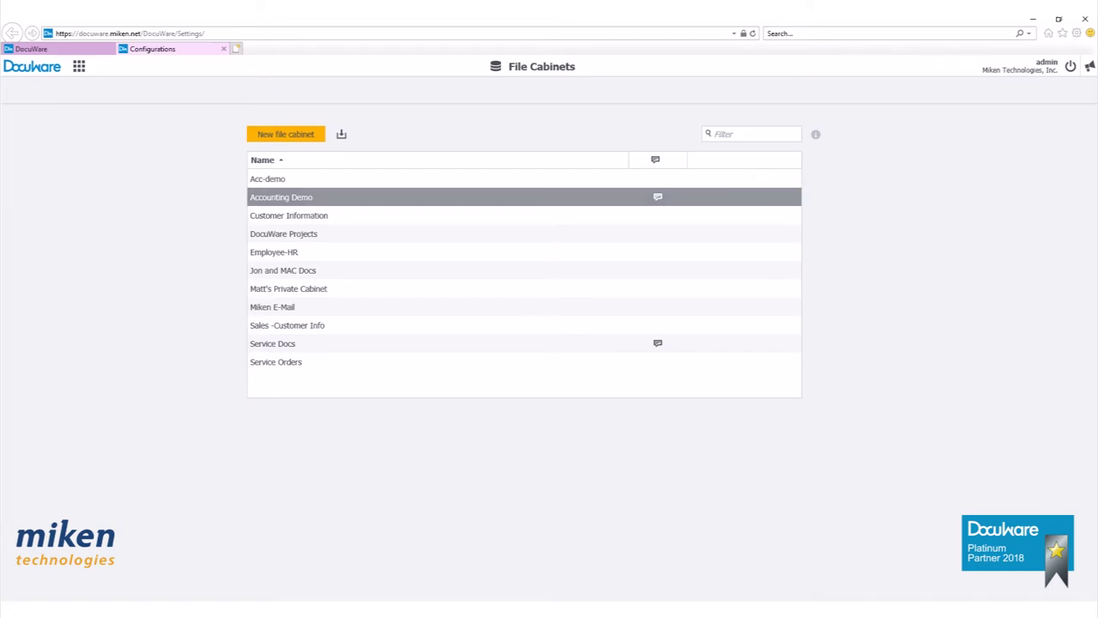
left_click(272, 203)
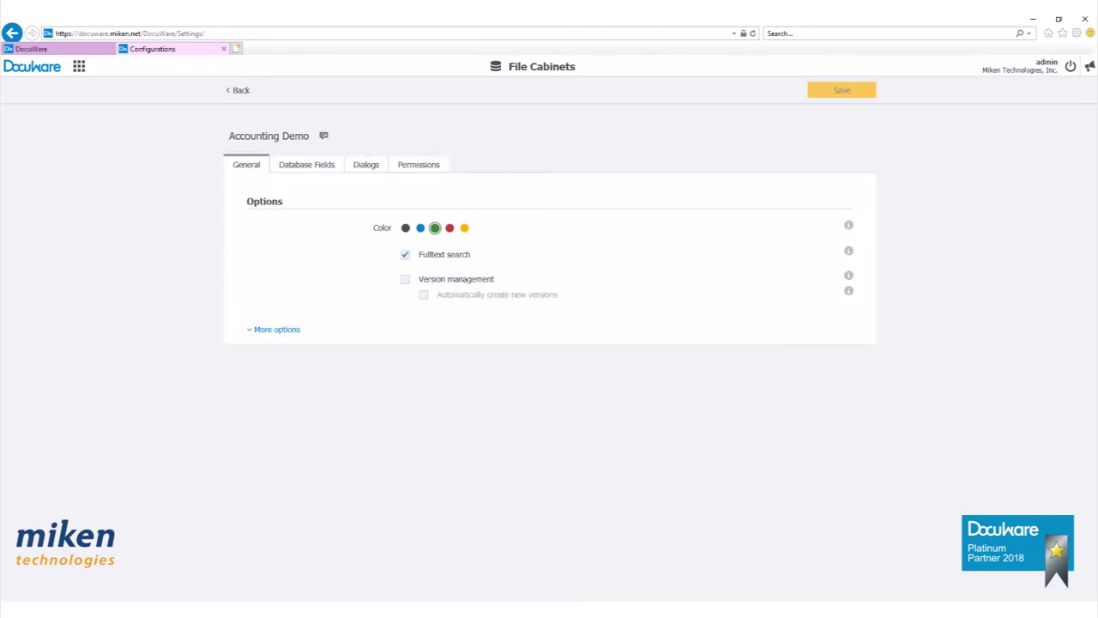
left_click(300, 330)
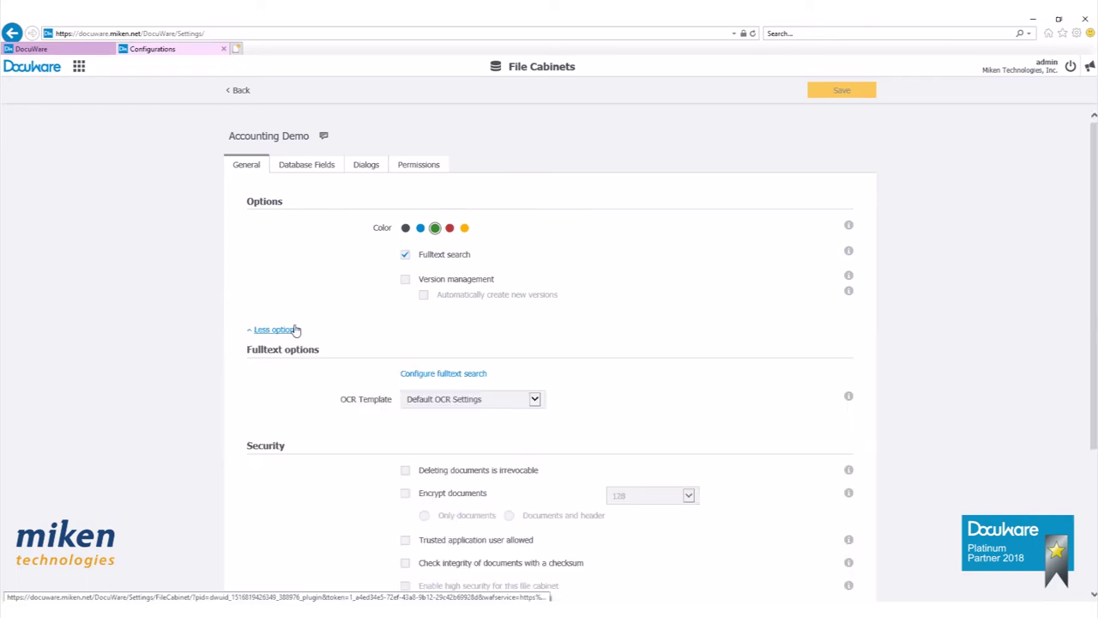
scroll(448, 399, "down", 1)
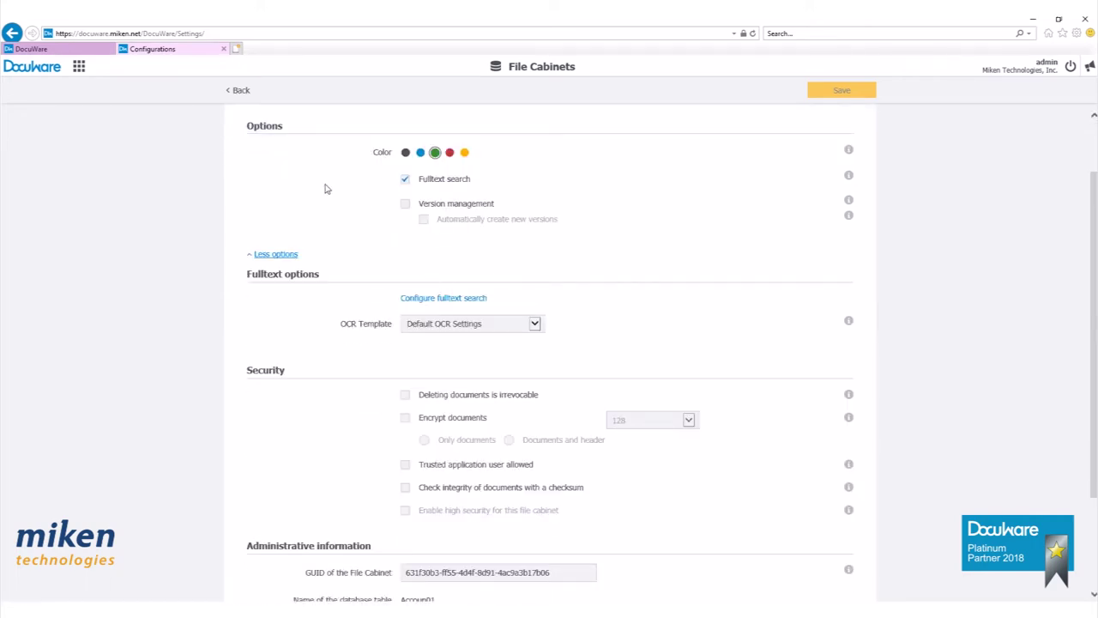
left_click(407, 207)
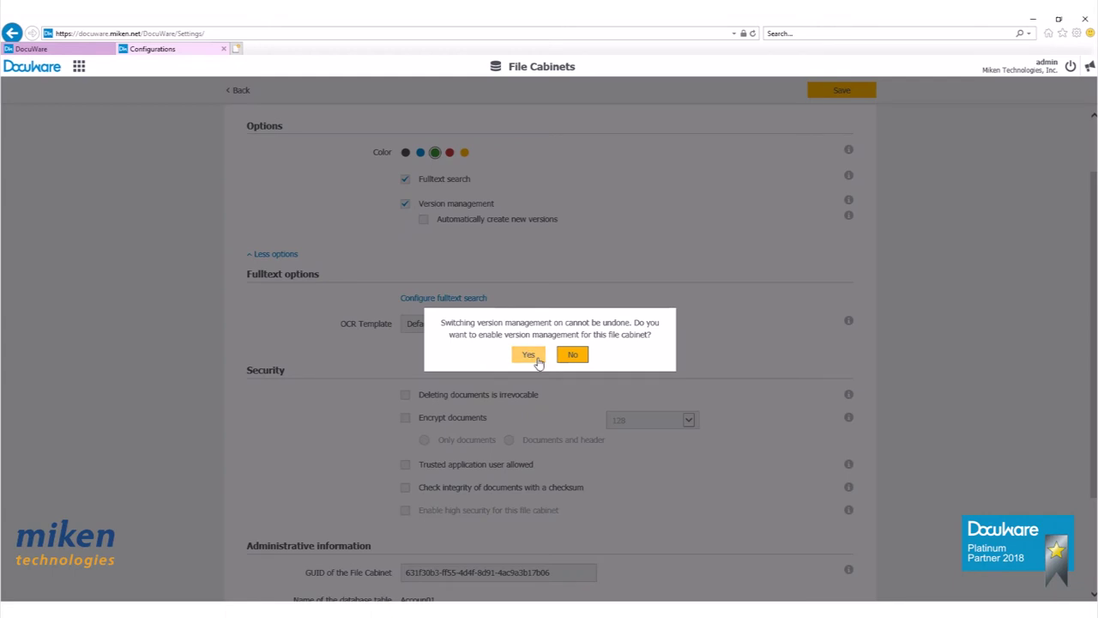
left_click(528, 354)
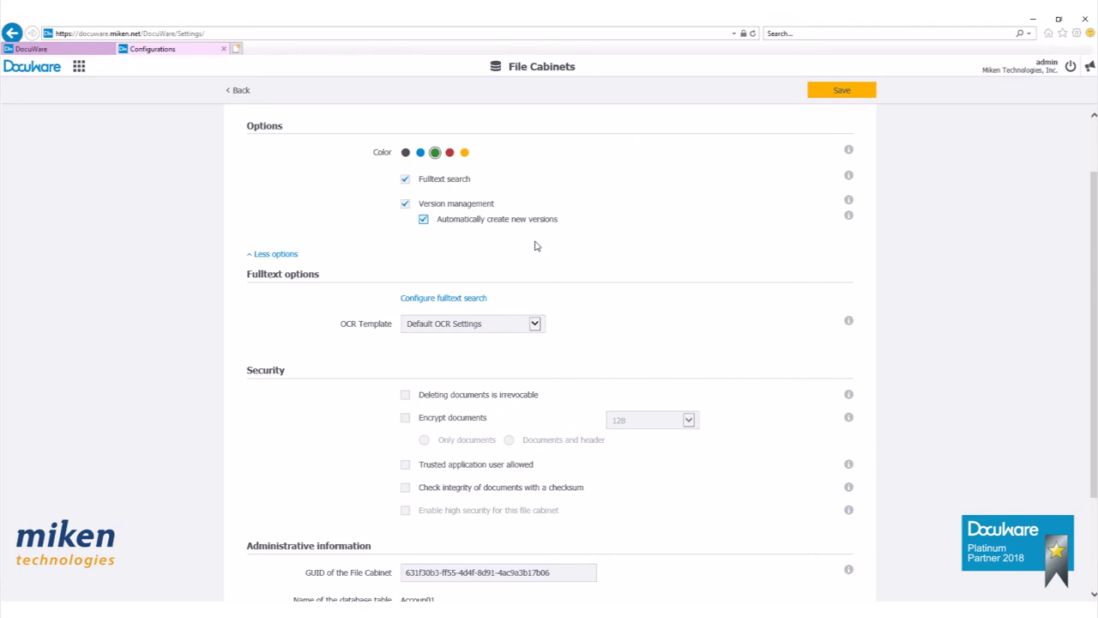
Save the Accounting Demo general settings and show its Database Fields.
scroll(514, 344, "down", 1)
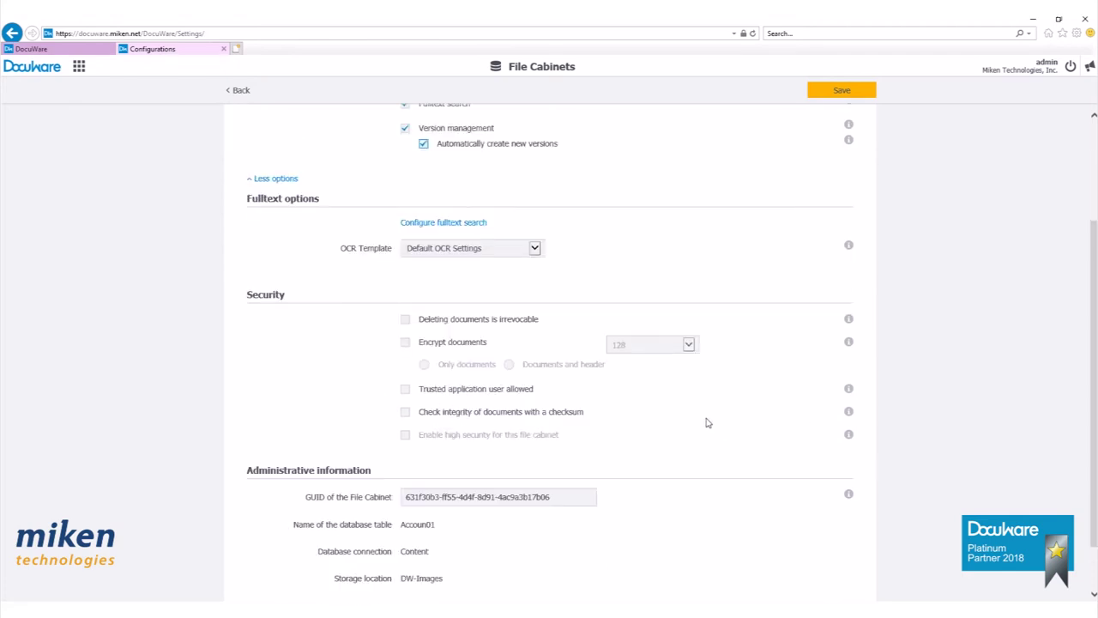
scroll(645, 503, "down", 1)
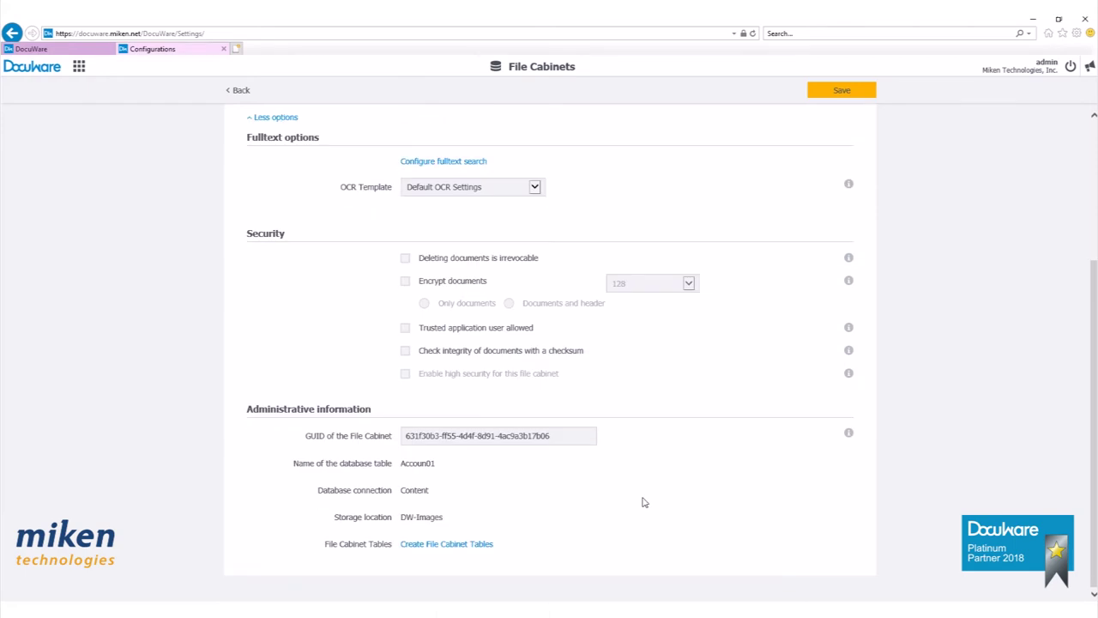
scroll(645, 503, "up", 3)
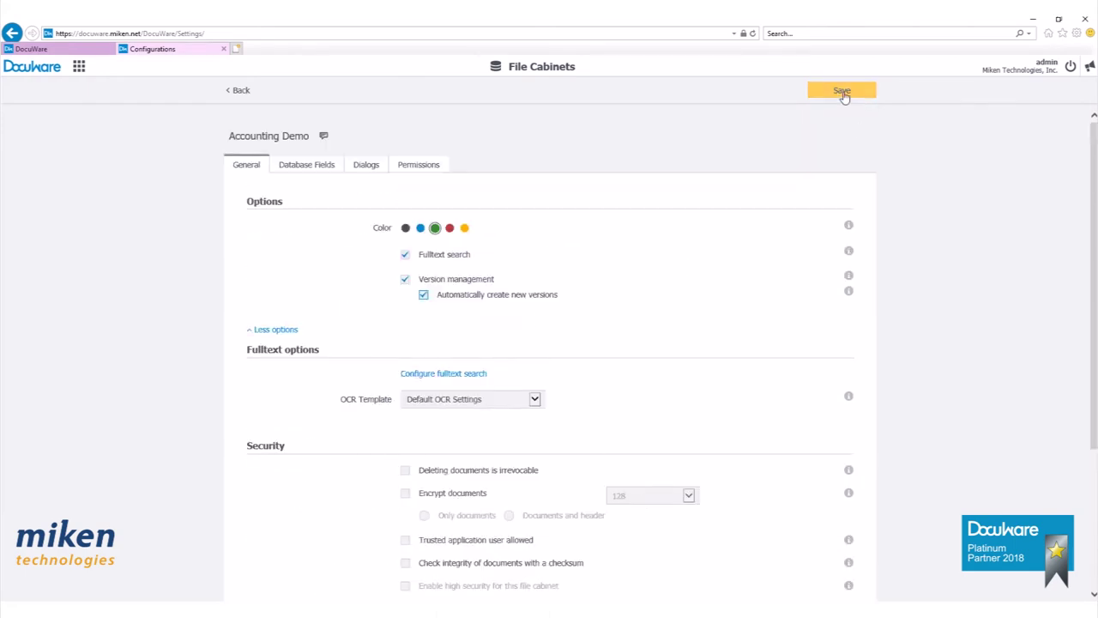
left_click(842, 92)
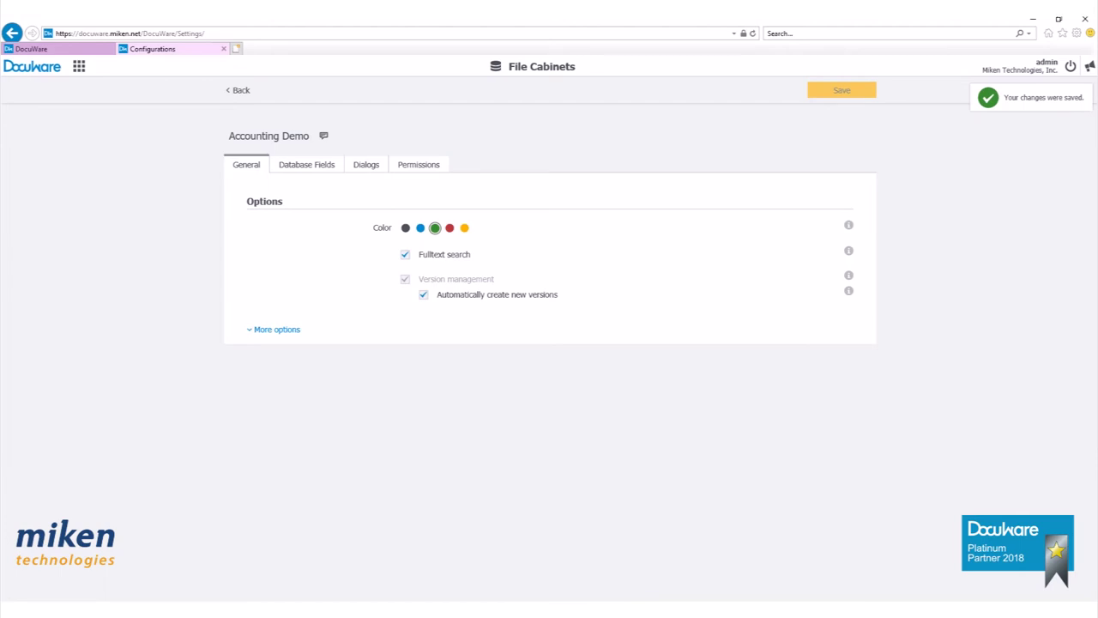
left_click(300, 167)
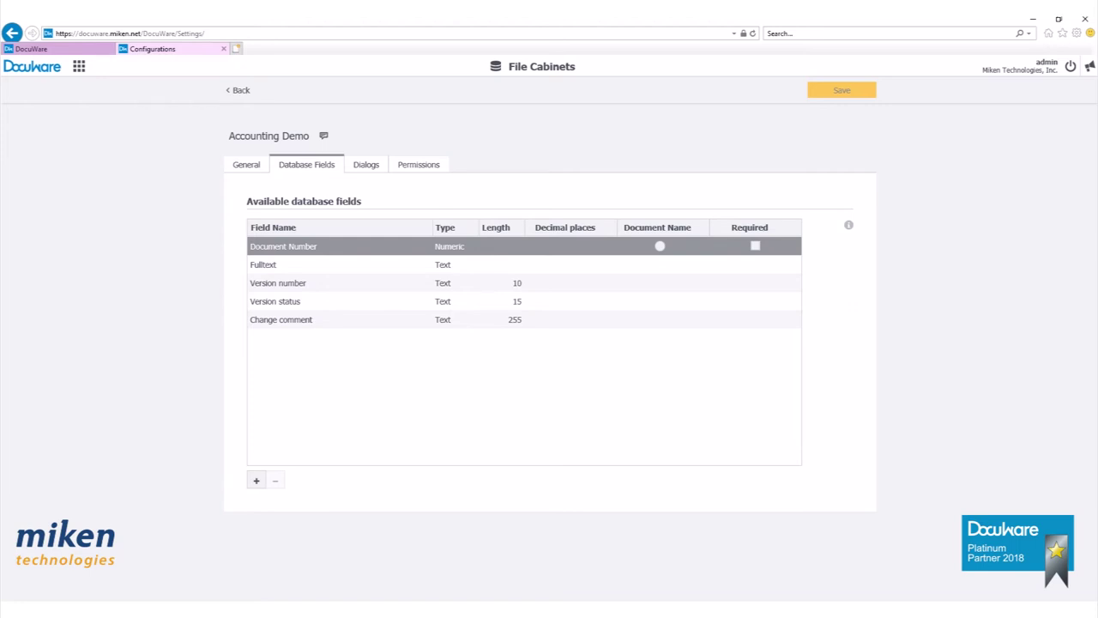
Add Customer Name (length 50) and Customer # (length 16) database fields.
left_click(256, 481)
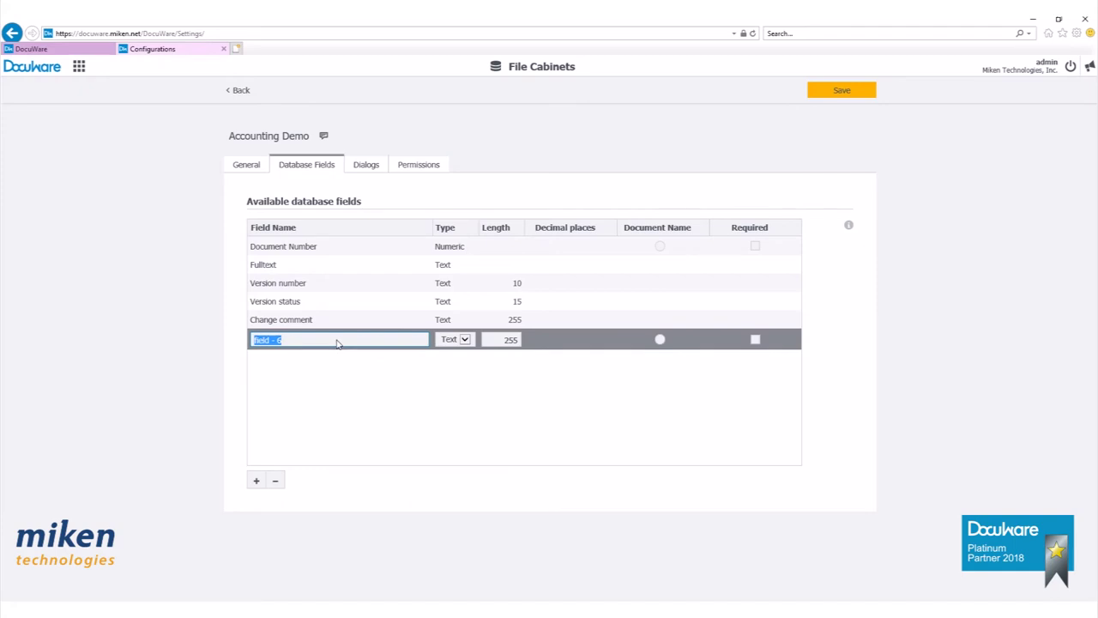
type("Customer Name")
key("Tab")
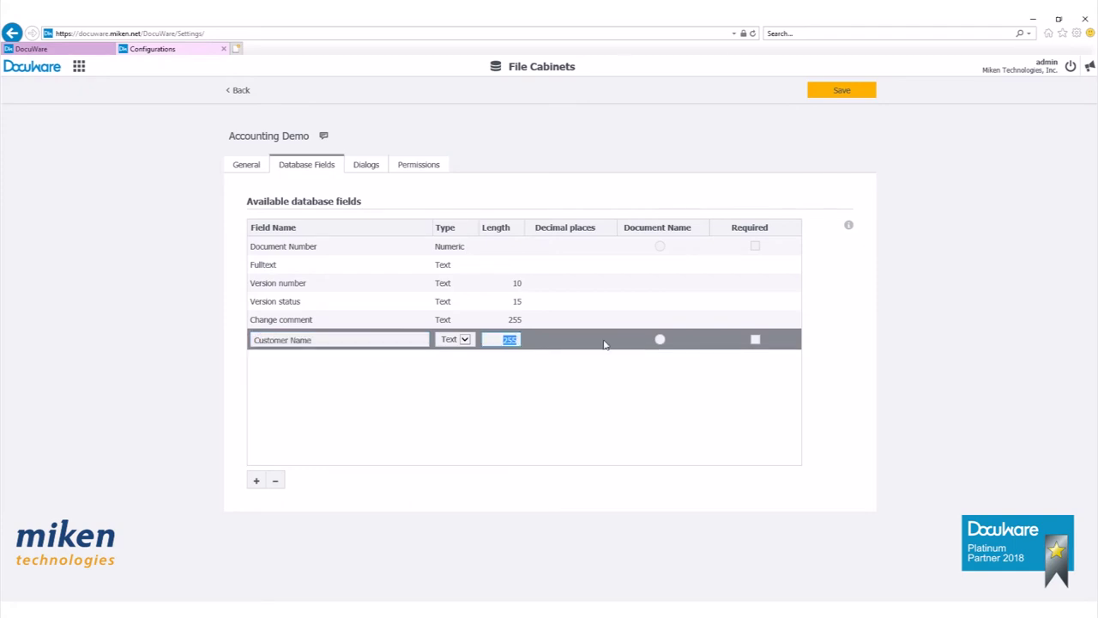
type("50")
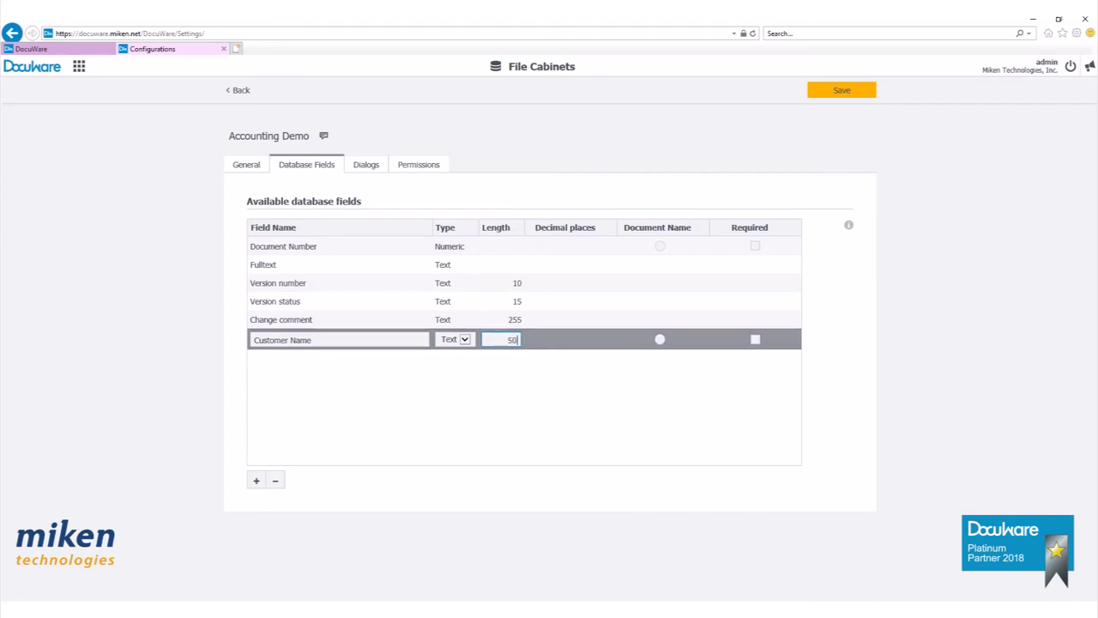
left_click(255, 481)
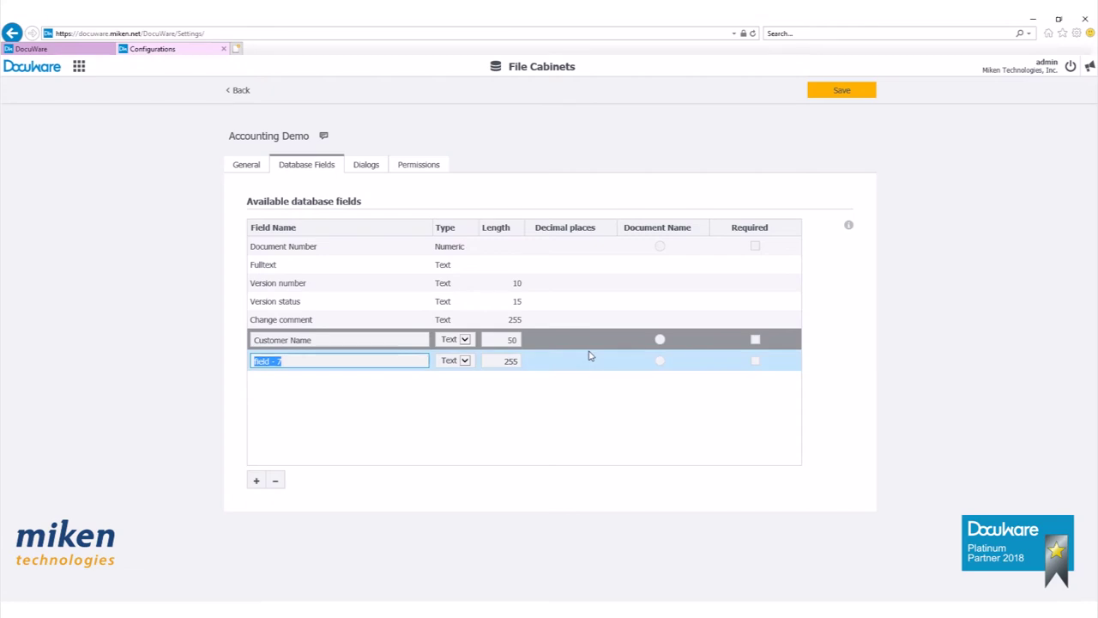
type("Customer #")
left_click(509, 361)
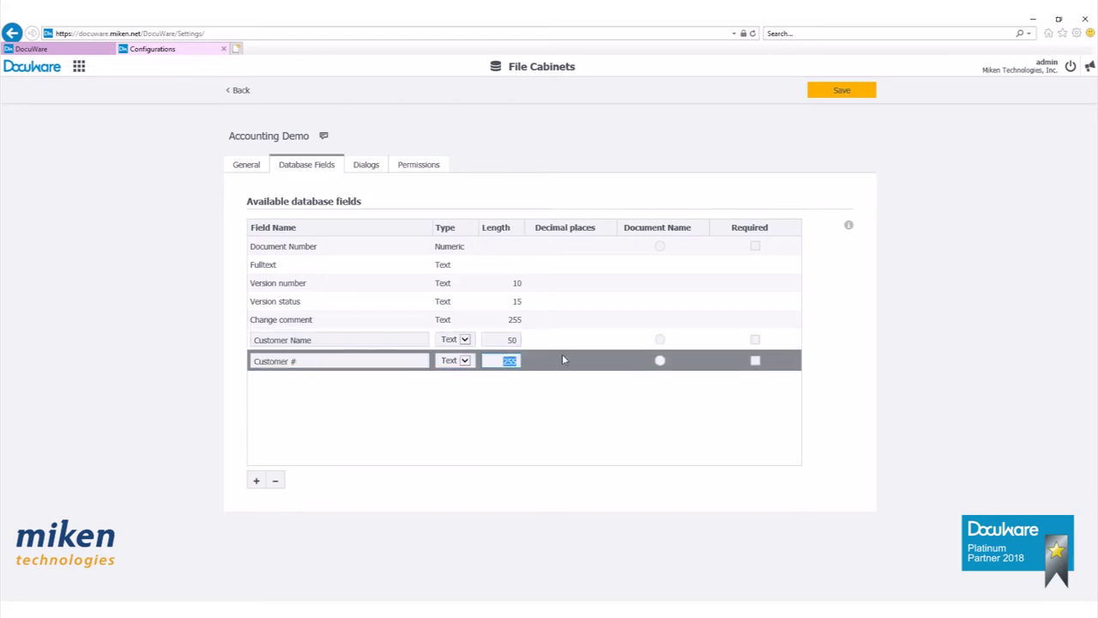
type("16")
Add a Vendor Name field and a Document ID # field with length 16.
left_click(255, 481)
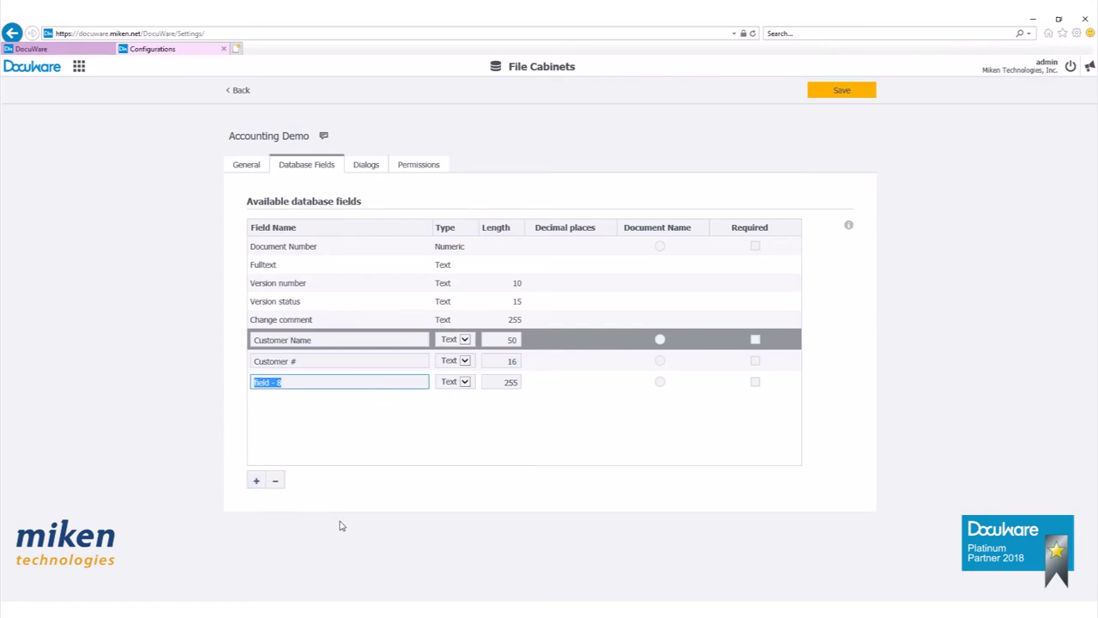
type("Ver")
type("ndor Name")
key("Tab")
key("Tab")
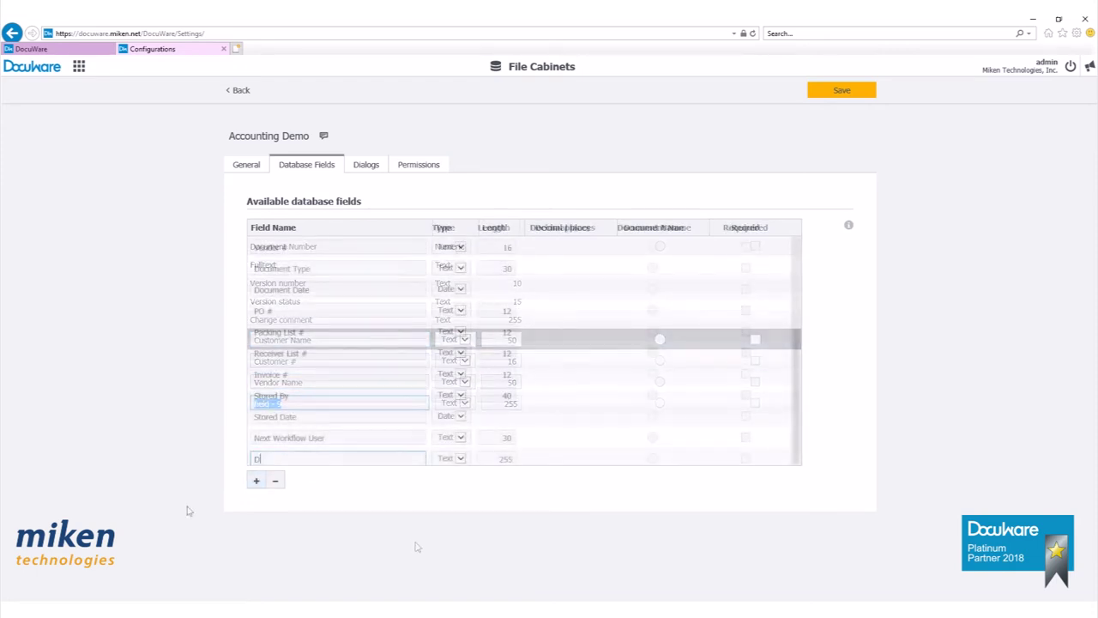
type("ocument ID")
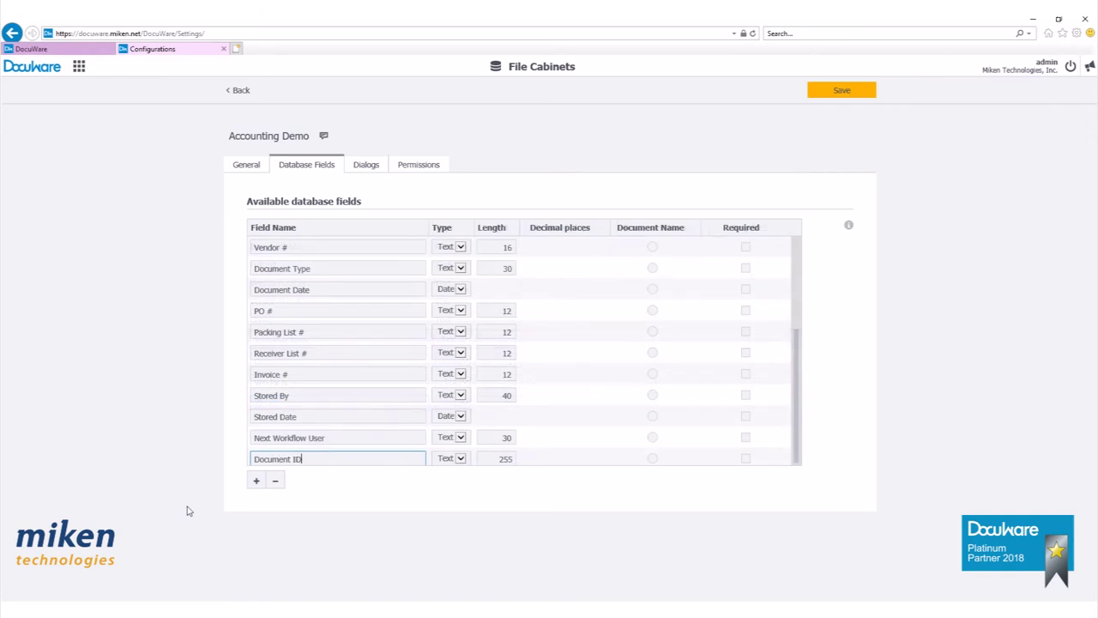
type(" #")
key("Tab")
key("Tab")
type("16")
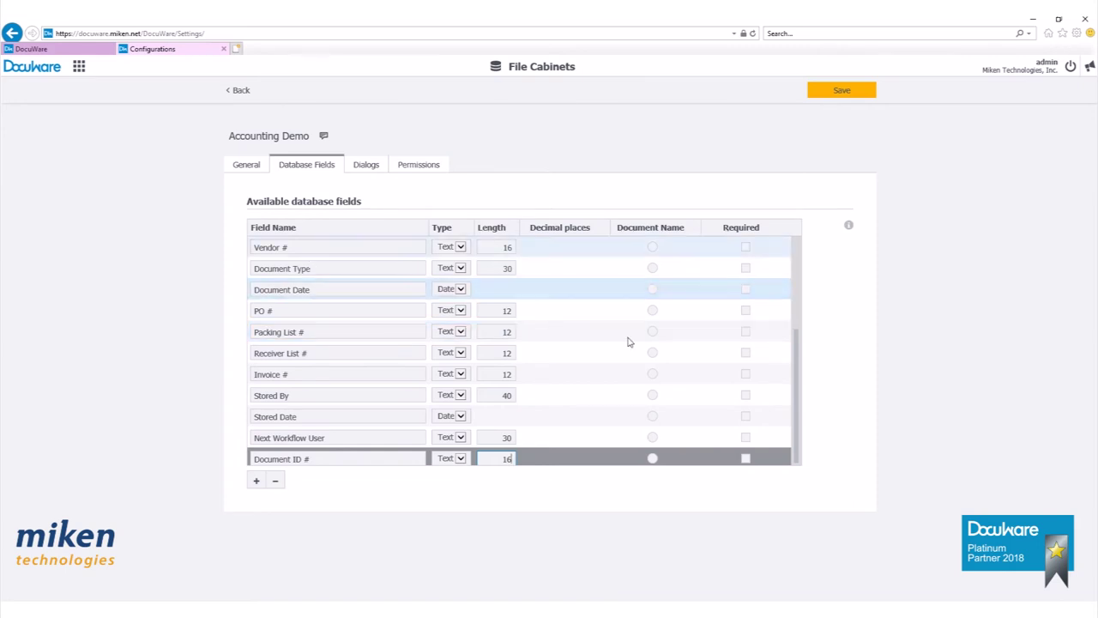
Check the new field types, keeping Document Date as Date and PO # as Text, and save.
scroll(798, 371, "up", 3)
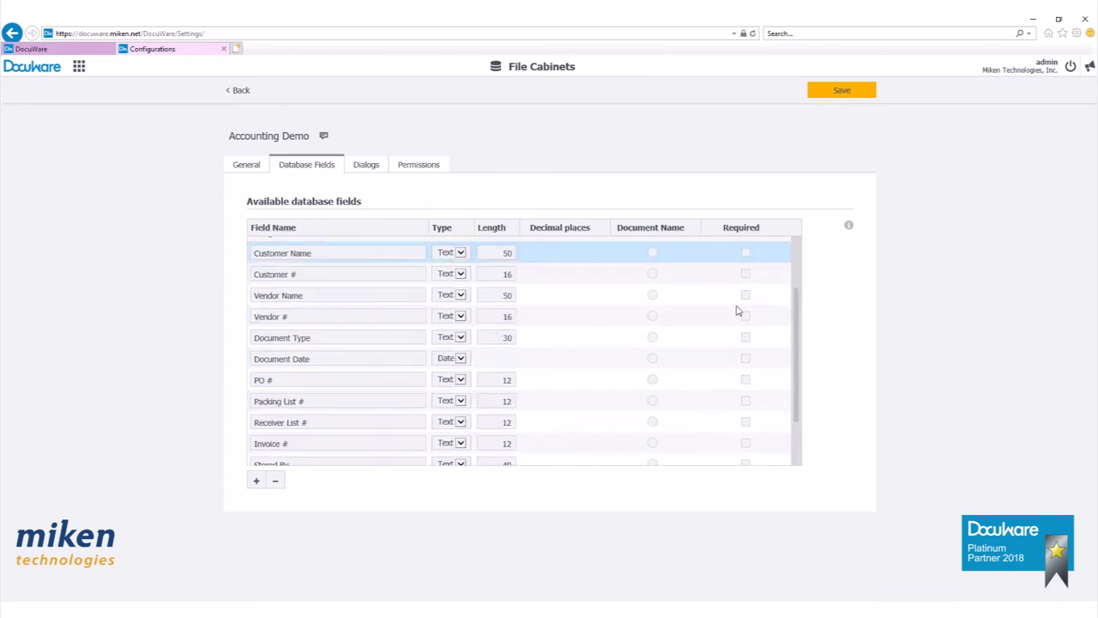
left_click(313, 296)
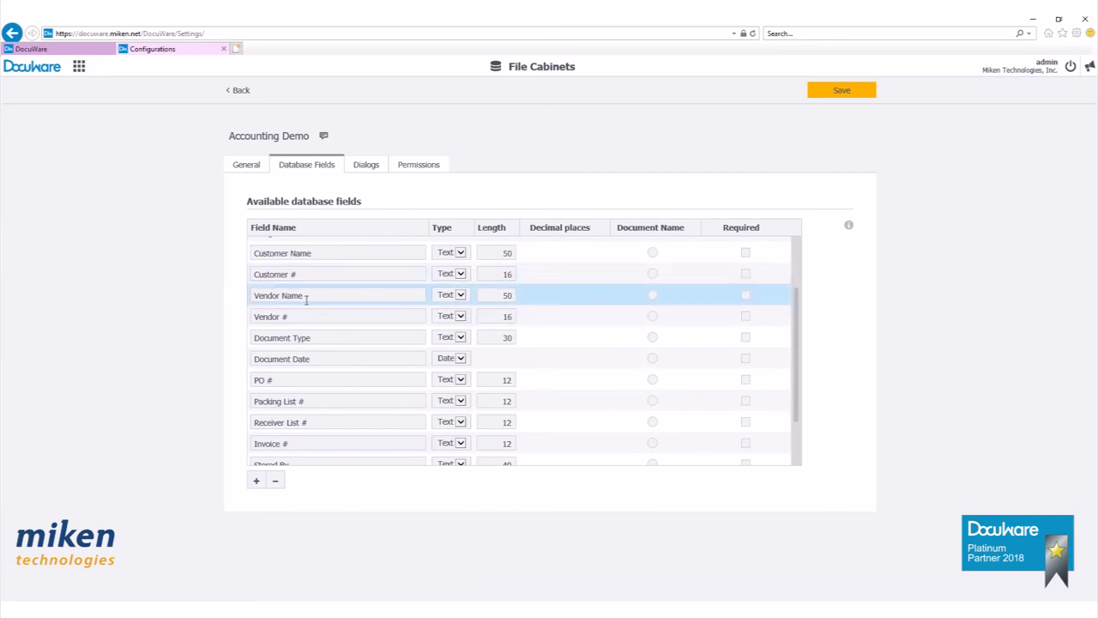
left_click(311, 317)
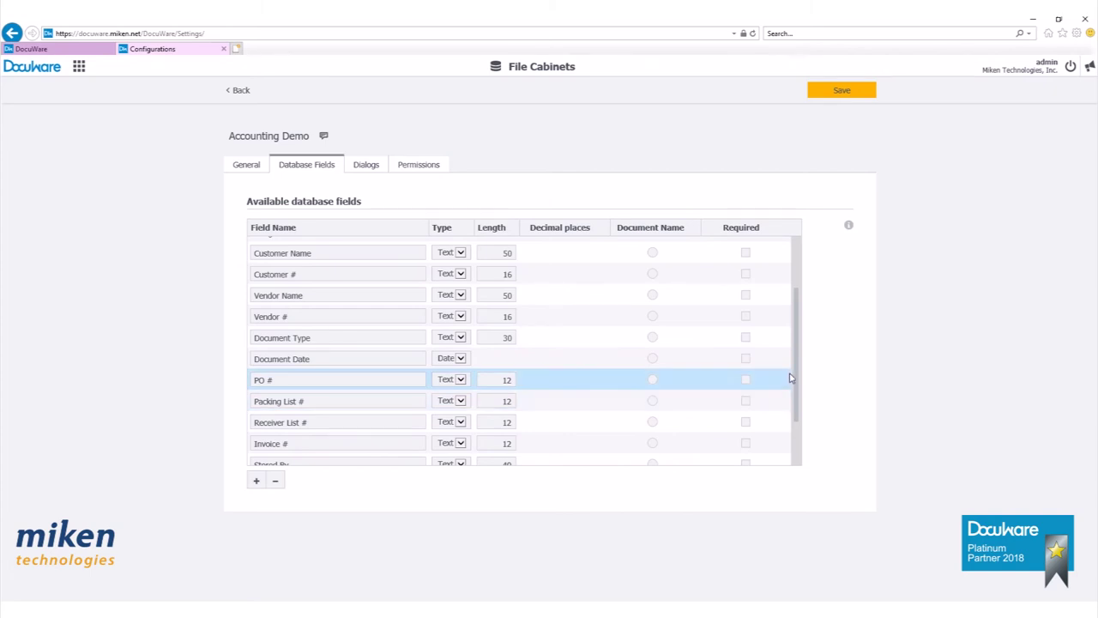
left_click_drag(797, 380, 797, 405)
left_click(321, 319)
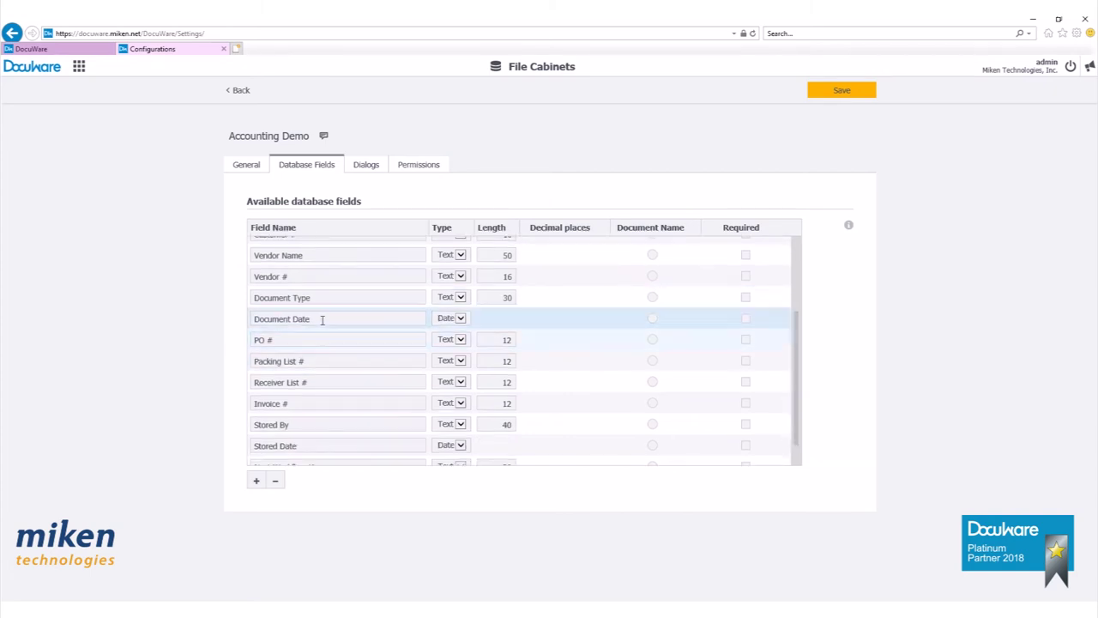
left_click(310, 444)
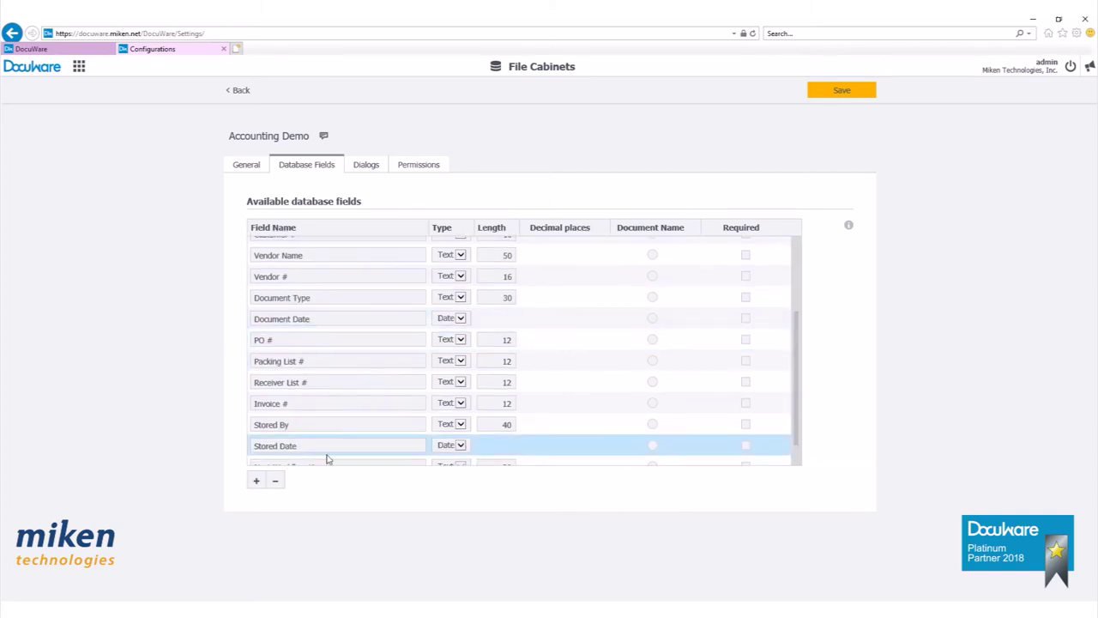
left_click(461, 319)
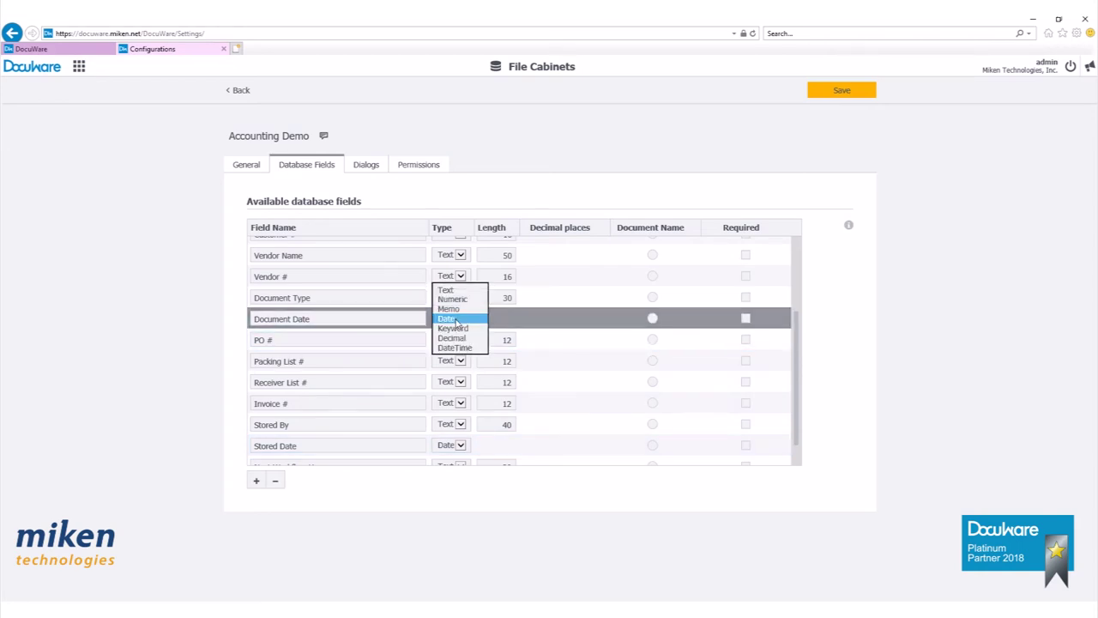
left_click(460, 320)
left_click(461, 340)
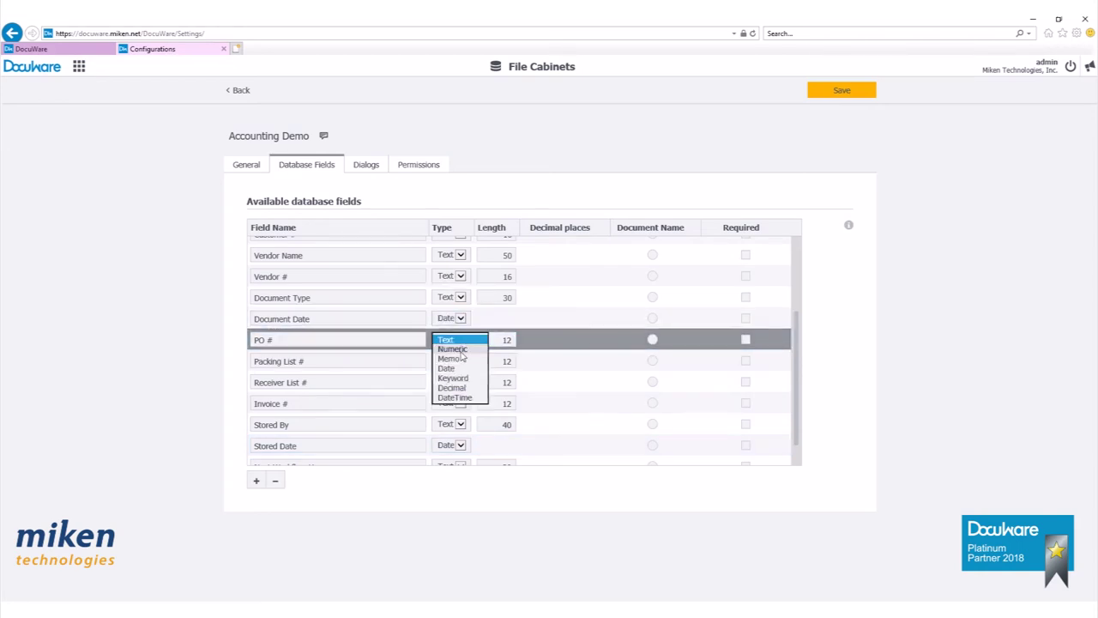
left_click(809, 372)
scroll(796, 378, "down", 1)
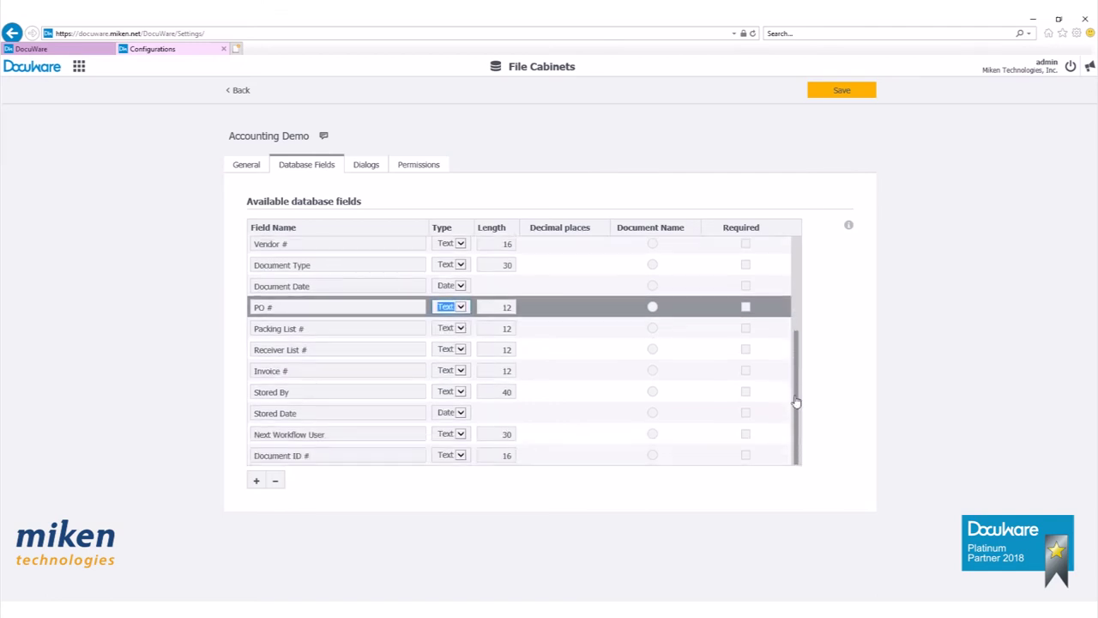
left_click(504, 391)
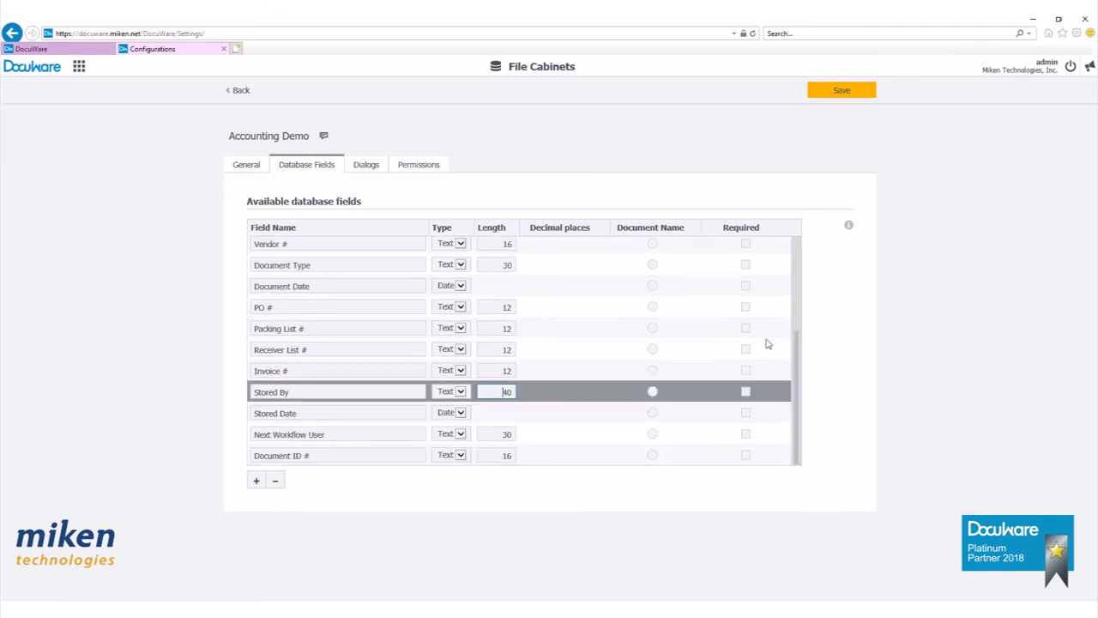
left_click(837, 93)
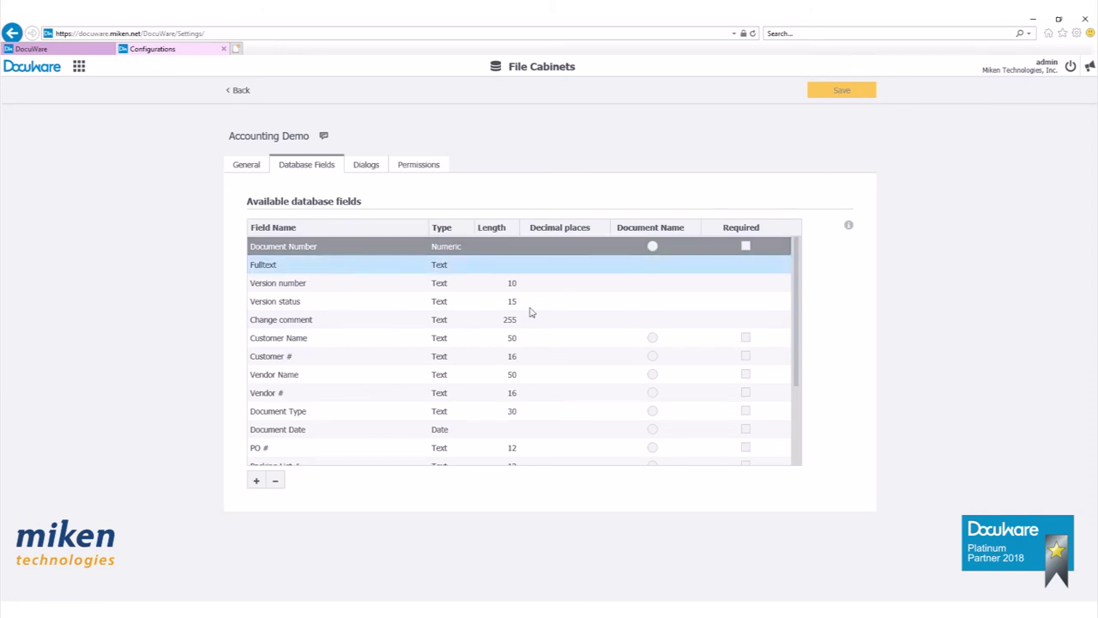
Delete the Document Number field, confirm removing its data, and save.
left_click(278, 486)
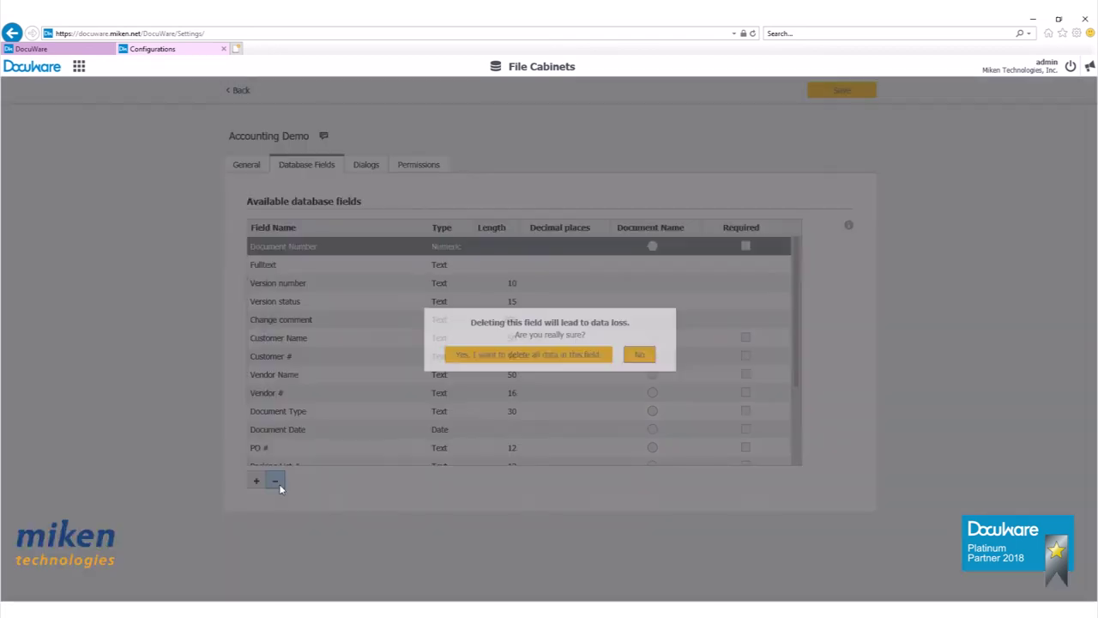
left_click(536, 354)
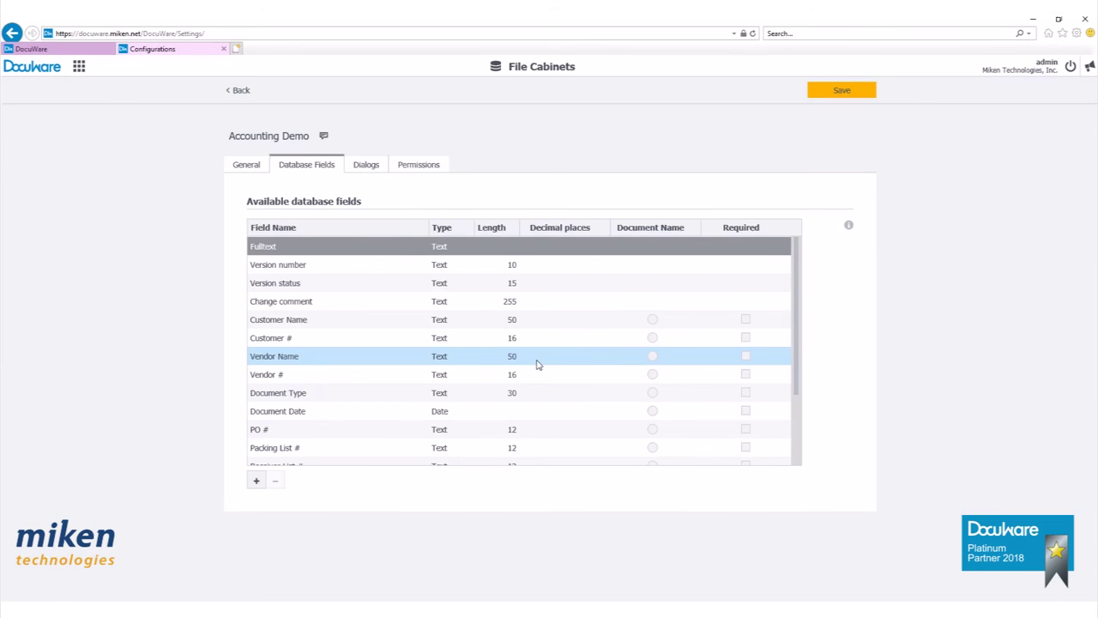
left_click(845, 96)
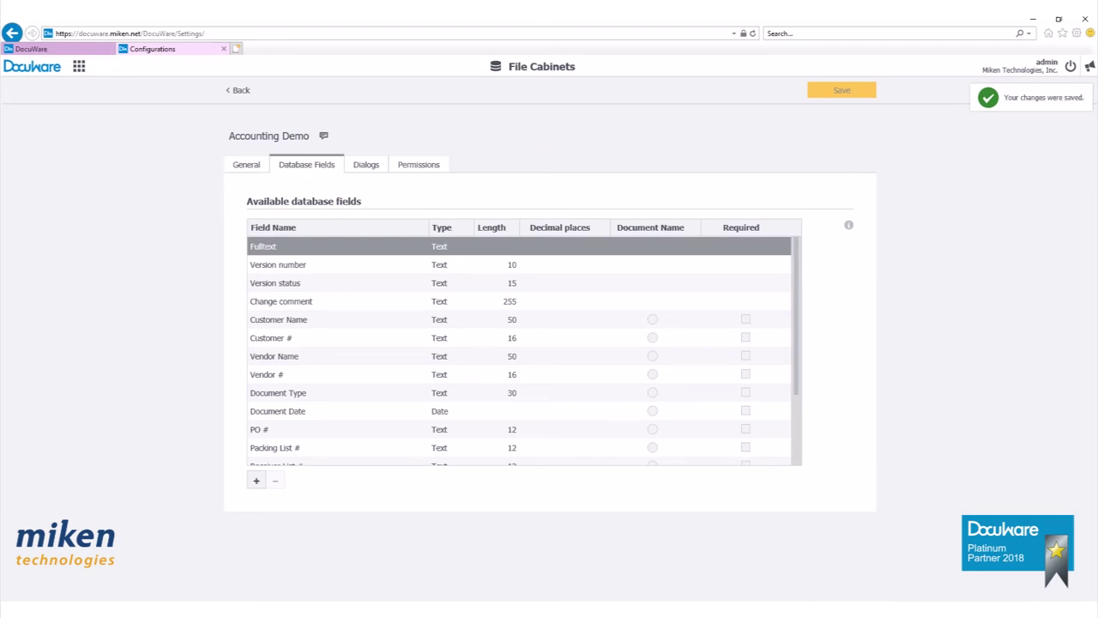
Set Stored By's predefined entry to Store user (short name) and save the cabinet.
left_click_drag(795, 311, 798, 380)
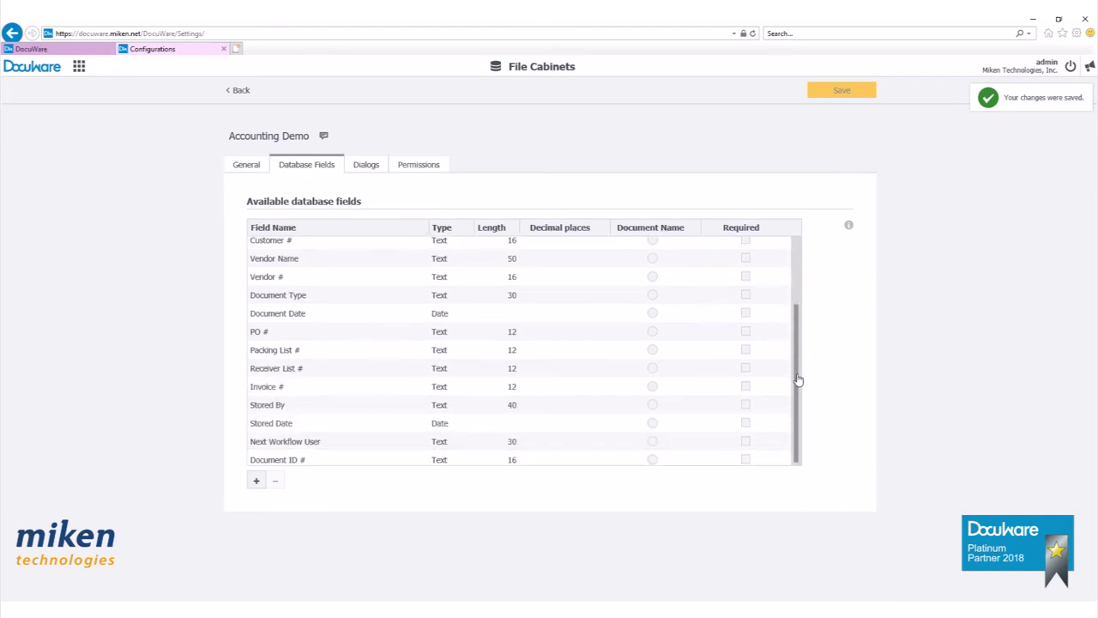
double_click(277, 402)
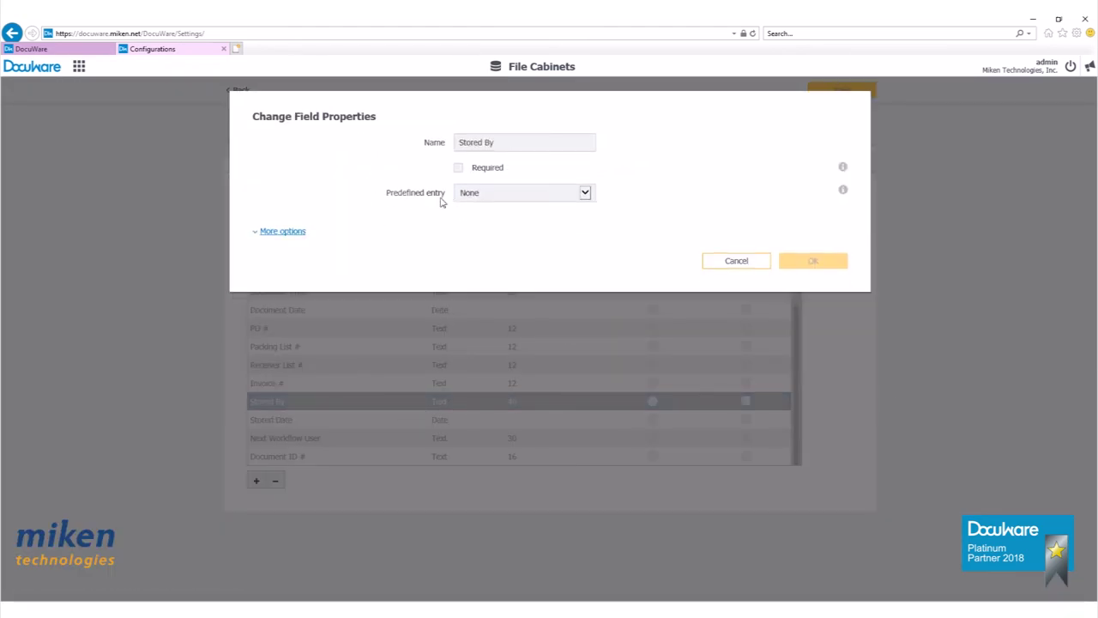
left_click(586, 194)
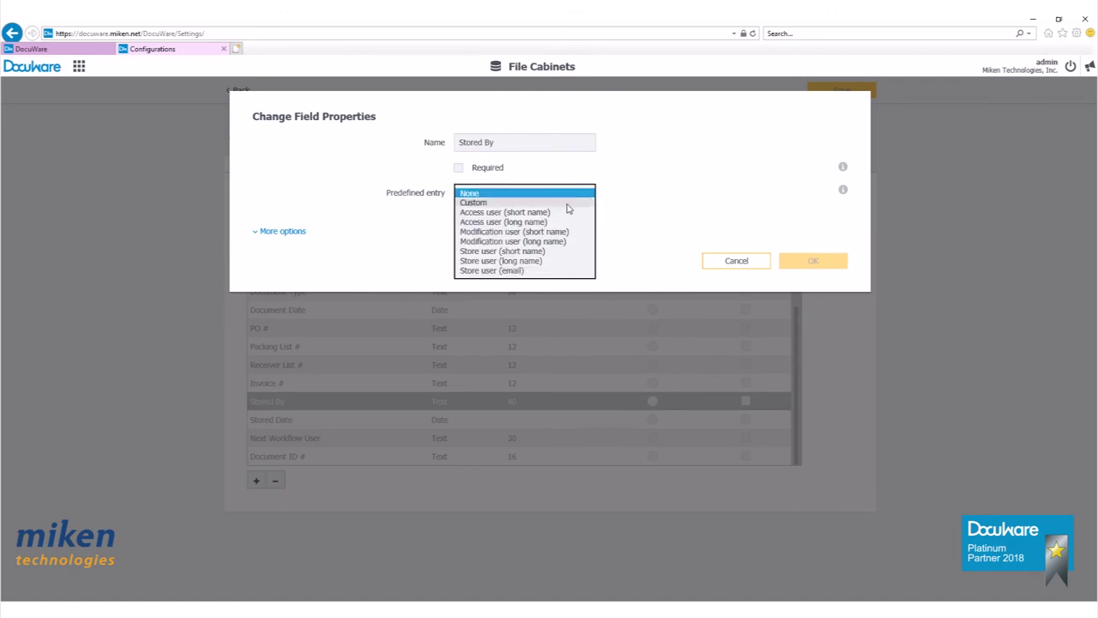
left_click(553, 252)
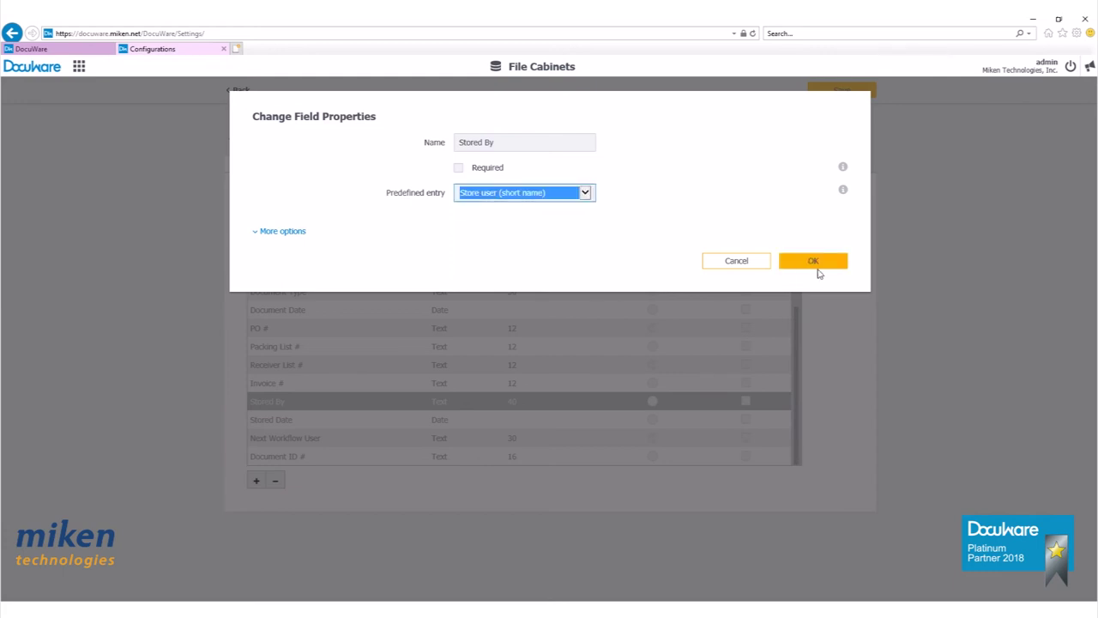
left_click(813, 262)
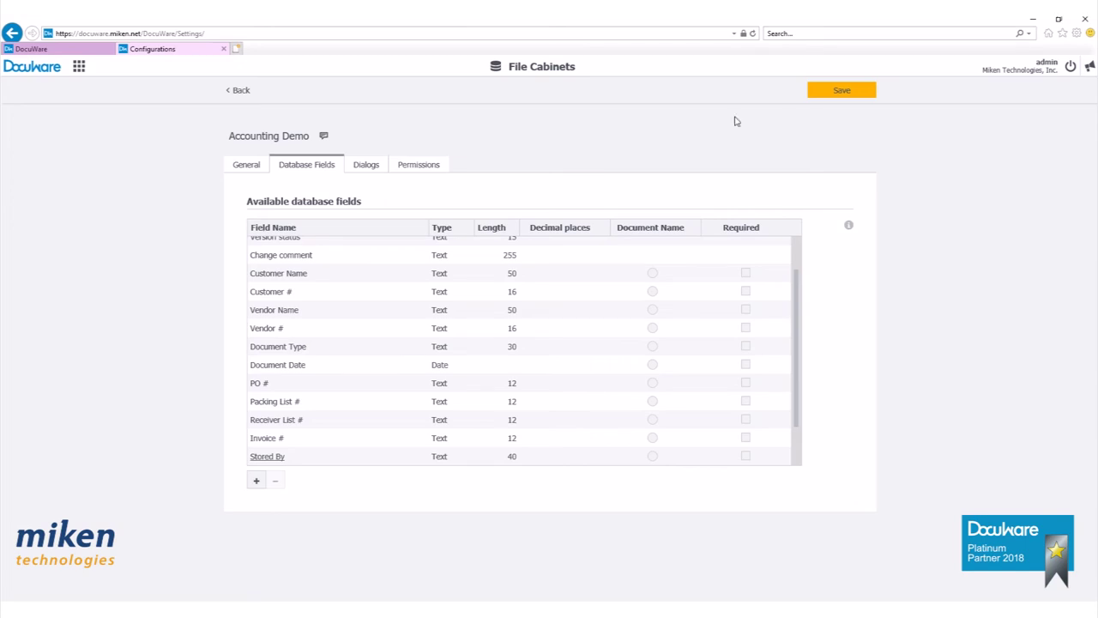
left_click(834, 96)
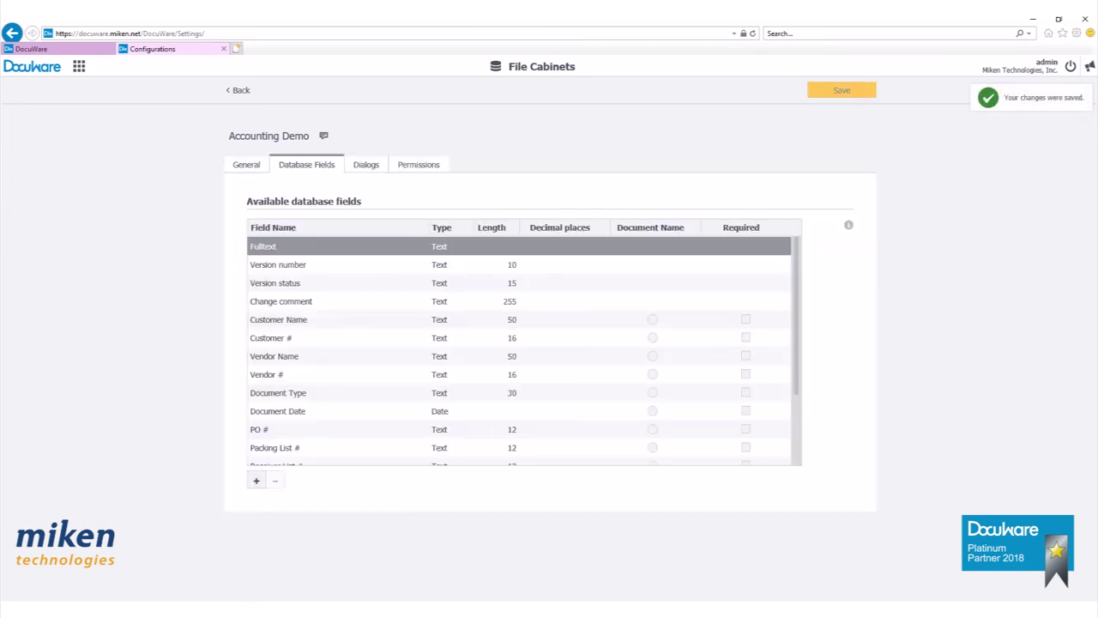
In the Default Search Dialog, drag Document ID # to the bottom of the field list and confirm.
left_click(368, 167)
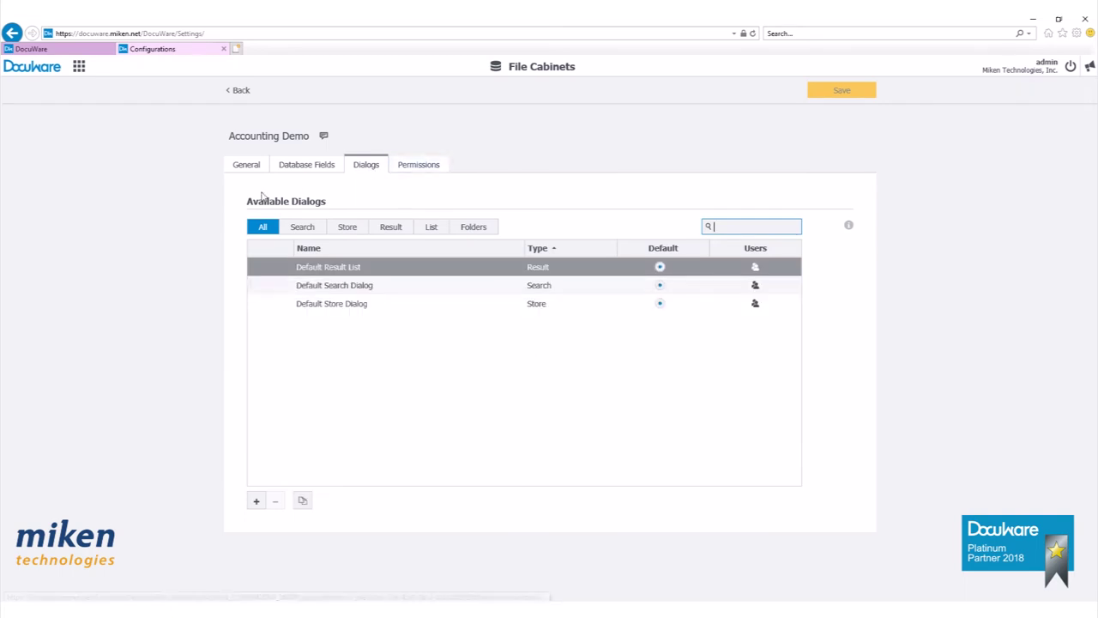
left_click(309, 230)
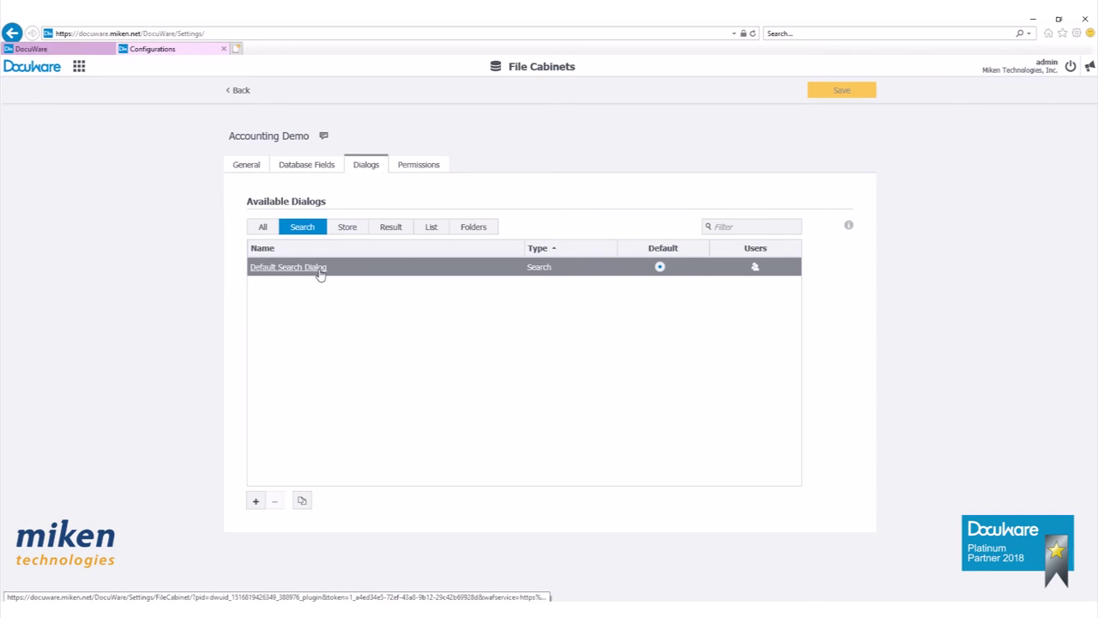
left_click(292, 271)
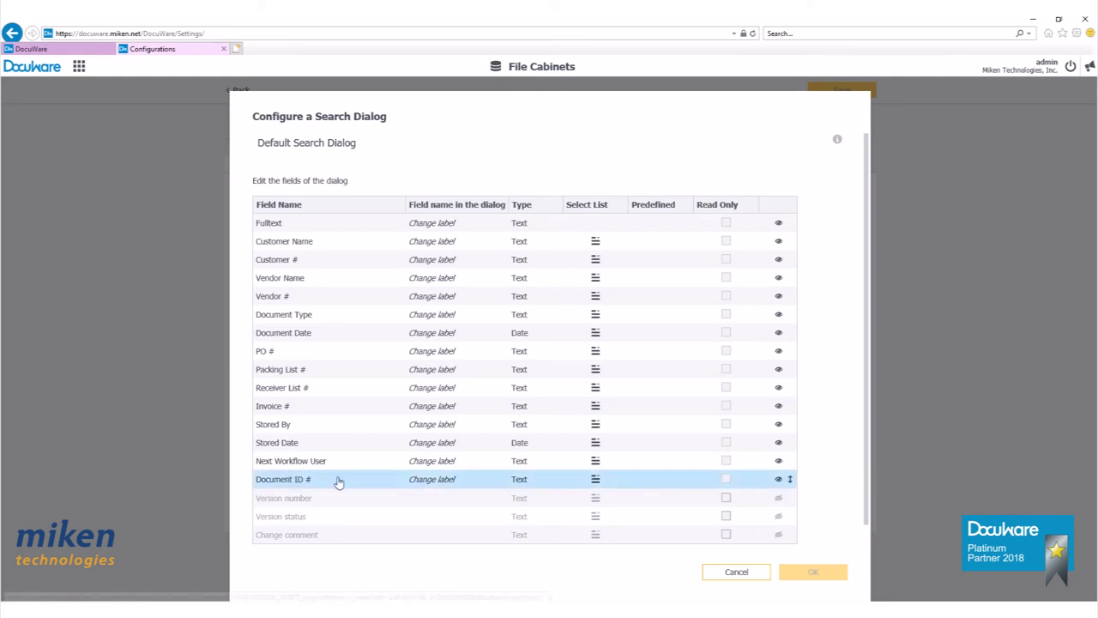
left_click_drag(781, 482, 331, 537)
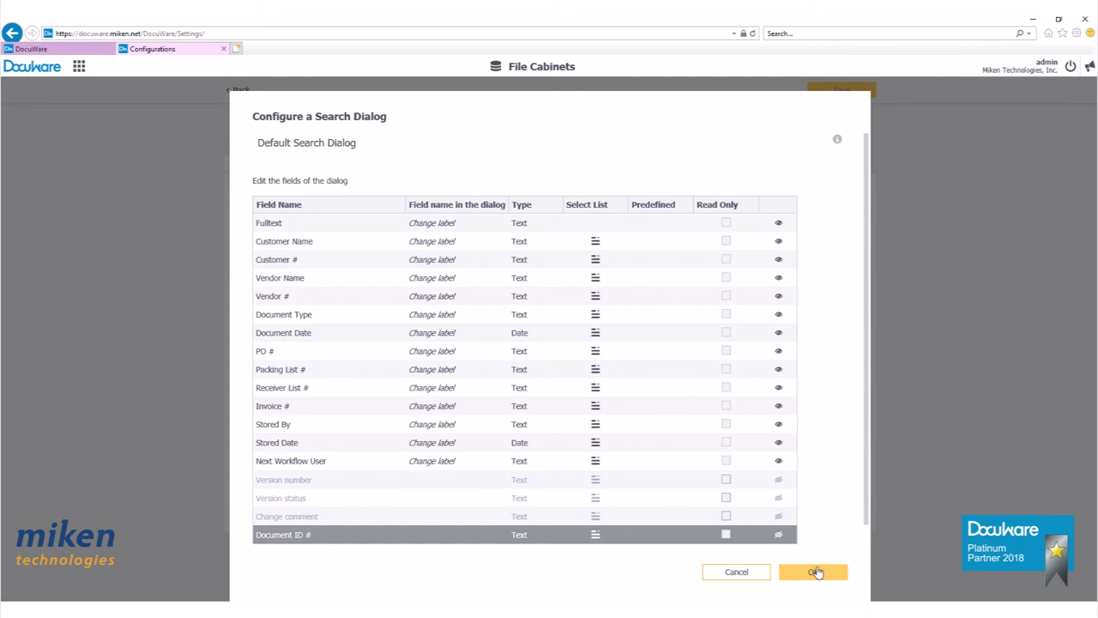
left_click(815, 572)
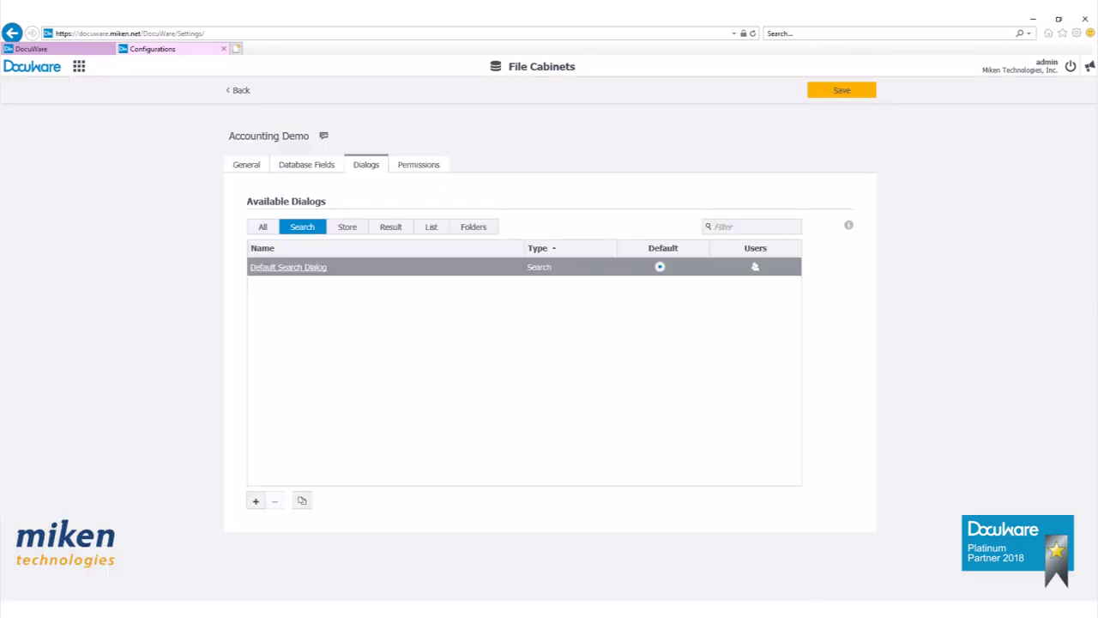
Go to the Default Store Dialog and bring up the Document ID # field's properties.
left_click(336, 231)
double_click(321, 275)
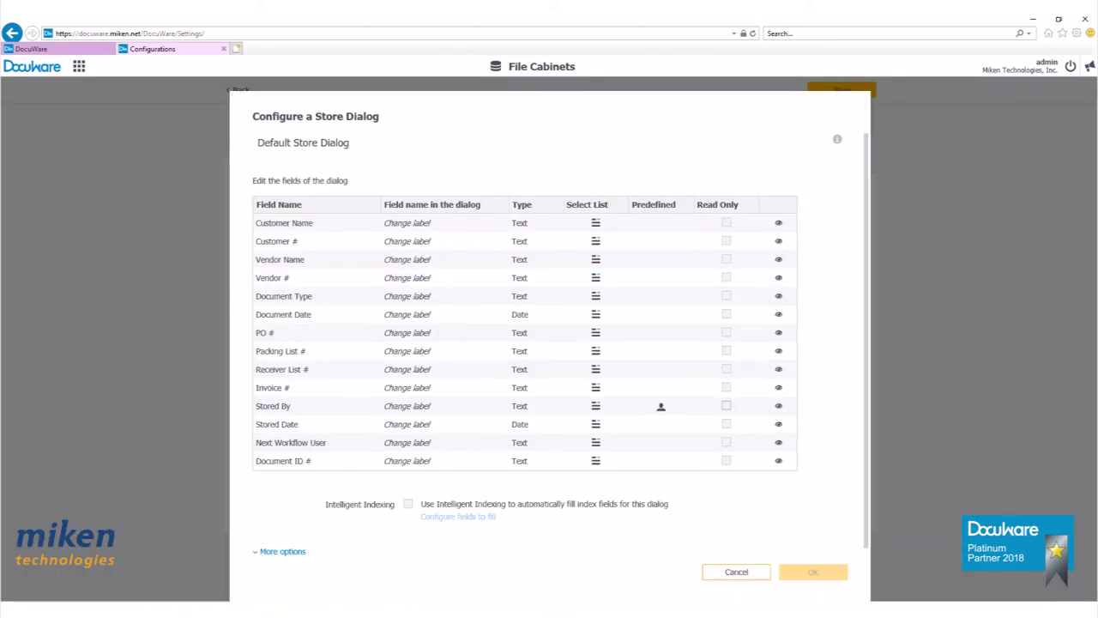
scroll(436, 412, "down", 1)
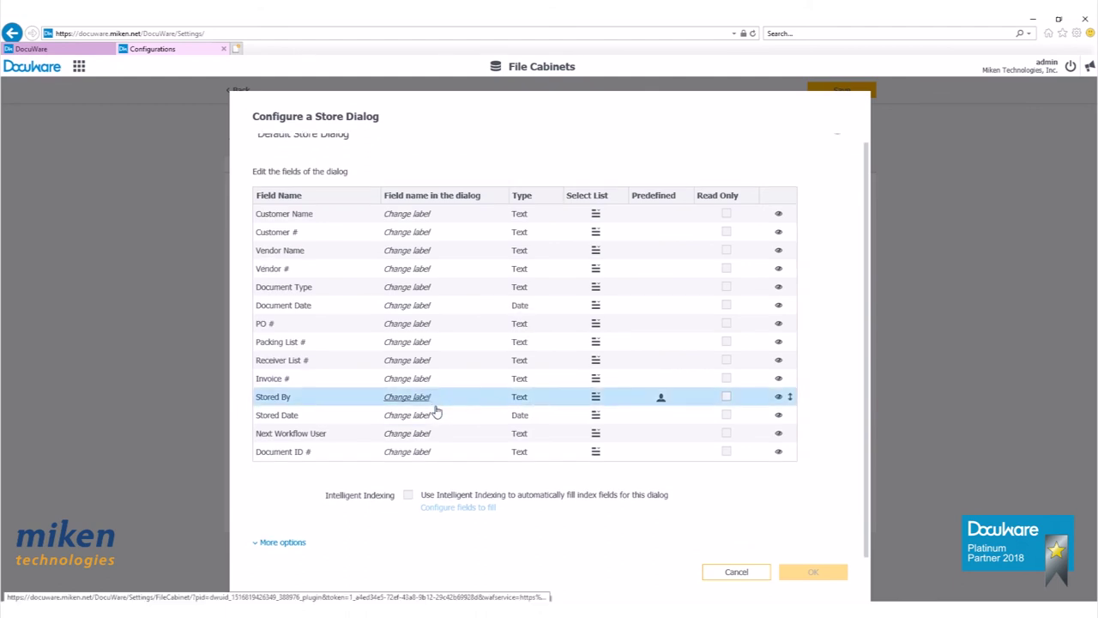
left_click(271, 457)
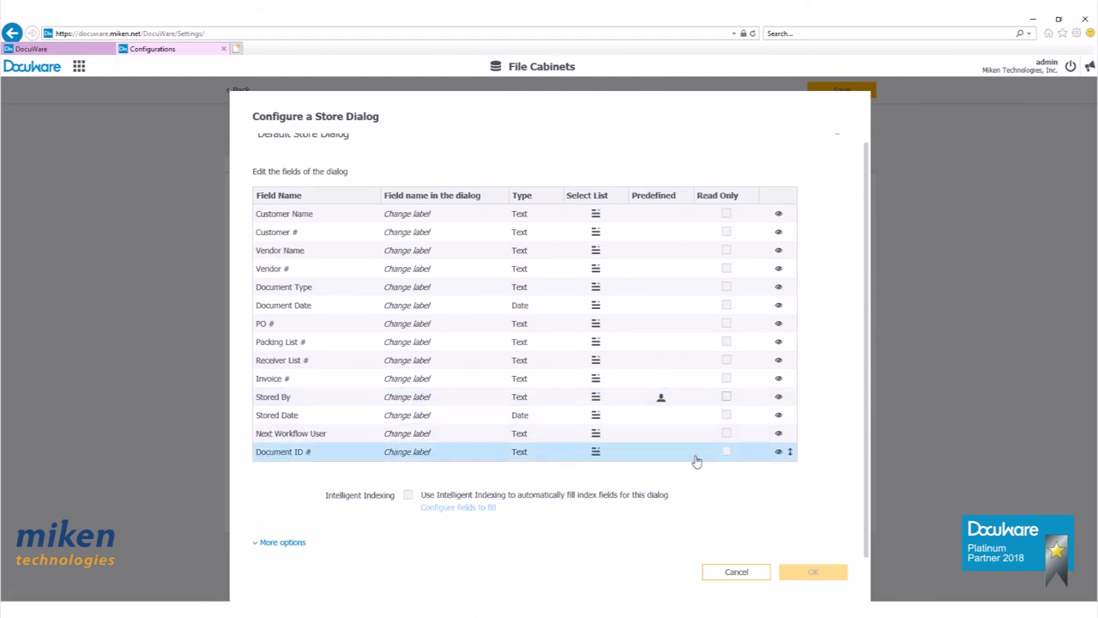
left_click(289, 455)
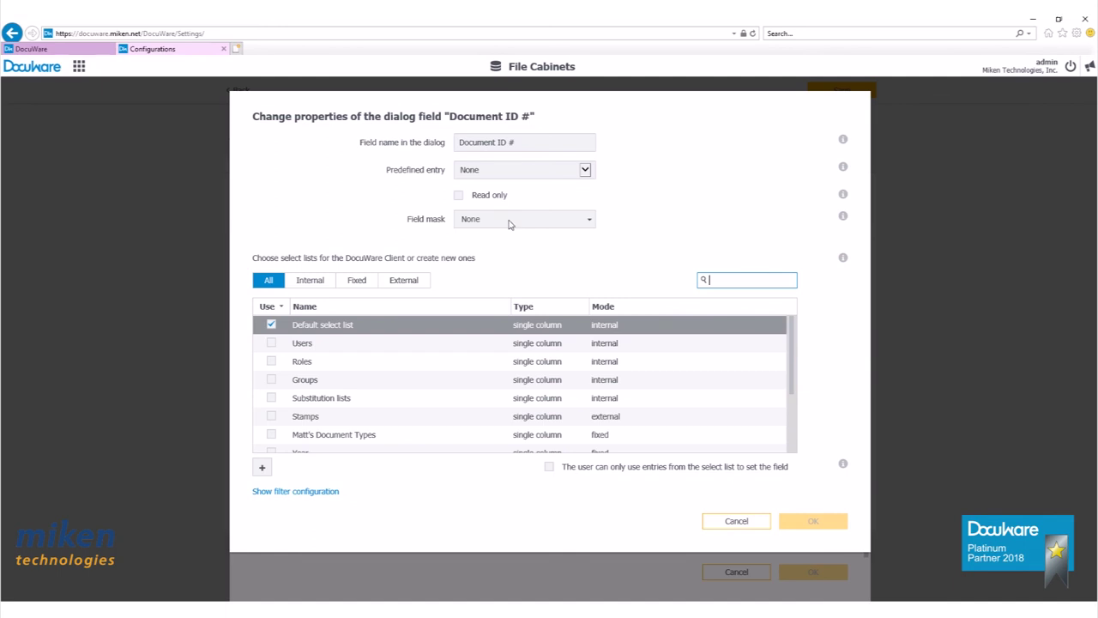
Make Document ID # use Automatic Numbering from a new Doc ID number group, confirming both dialogs.
left_click(585, 175)
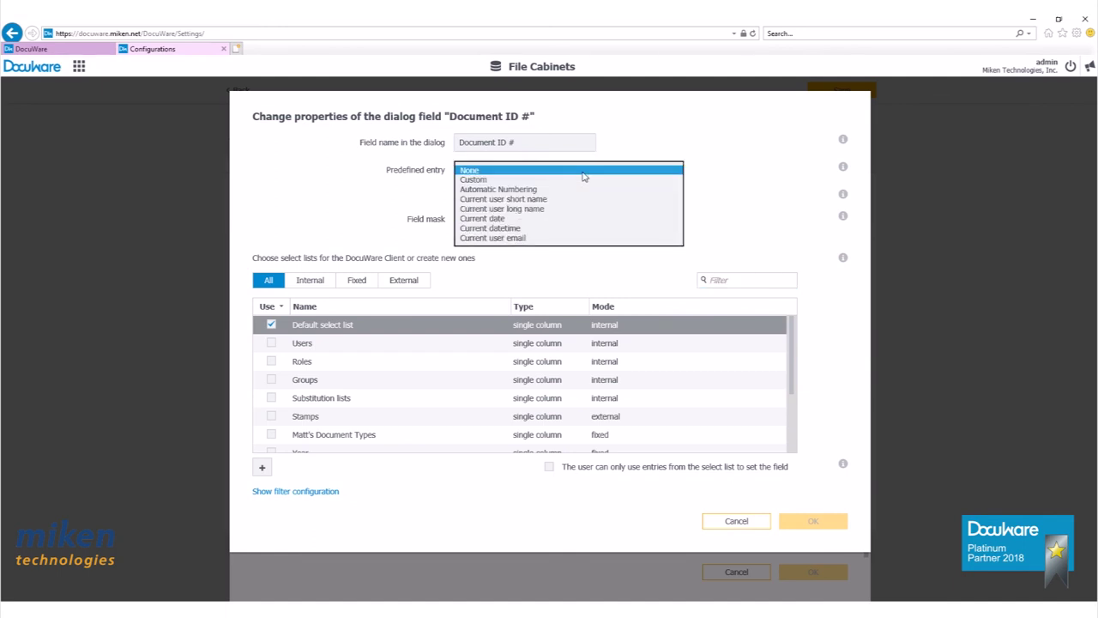
left_click(527, 189)
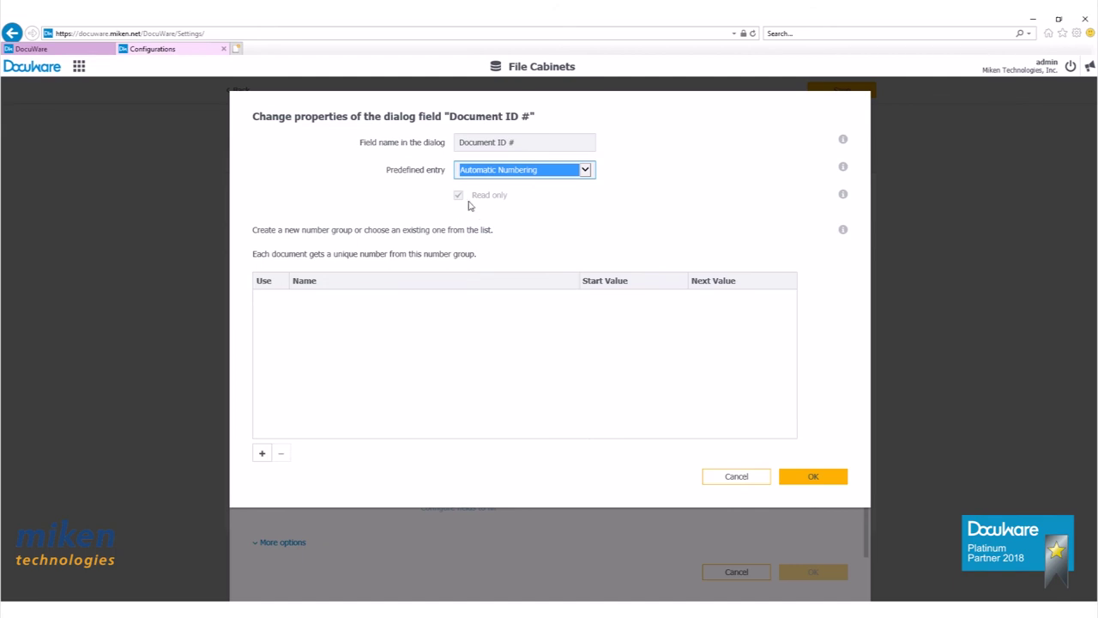
left_click(263, 454)
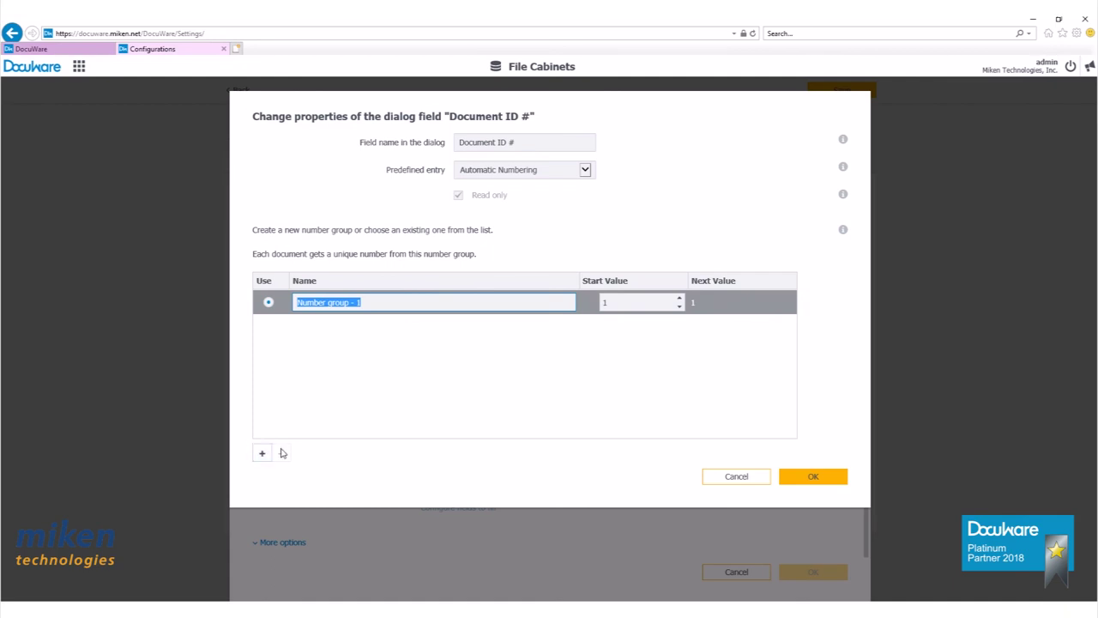
type("Doc ID")
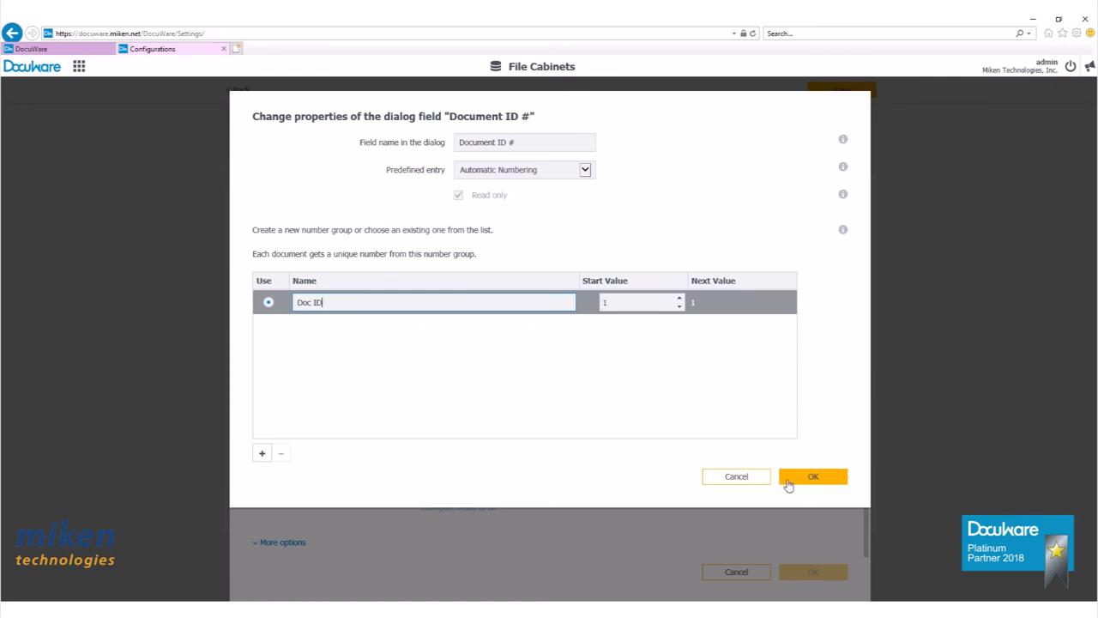
left_click(785, 481)
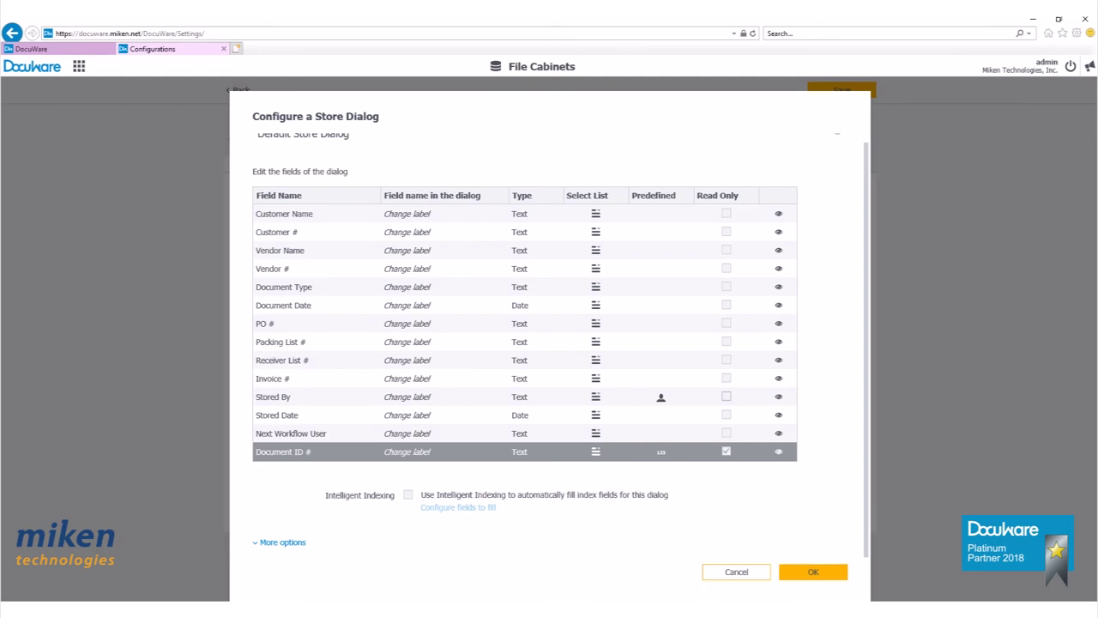
left_click(806, 572)
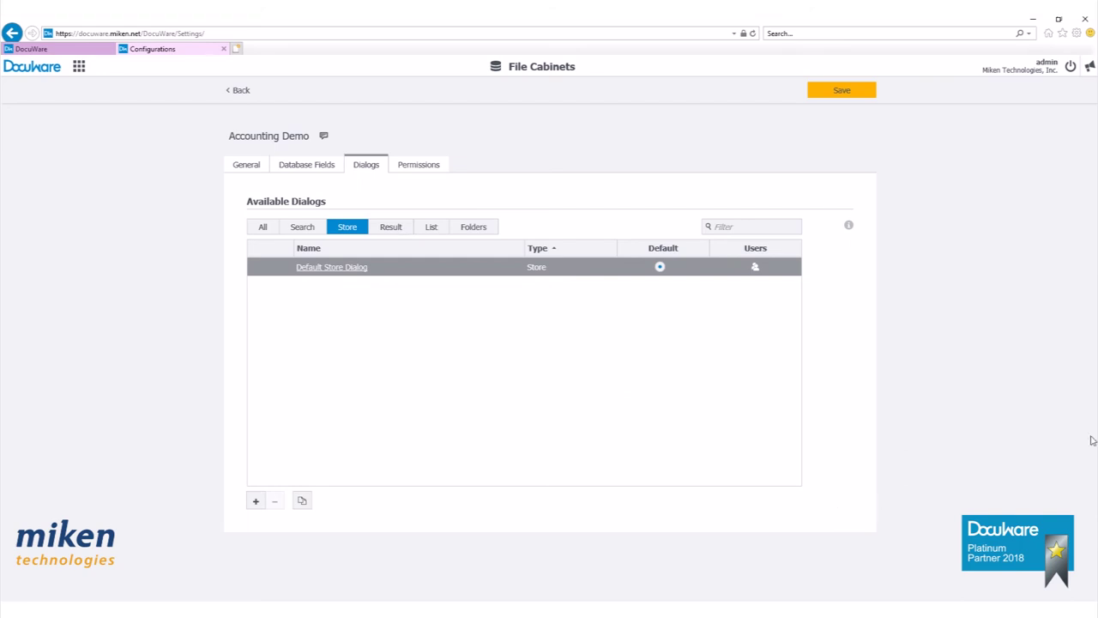
Review the Default Result List dialog without changes, then save the Accounting Demo cabinet.
left_click(387, 227)
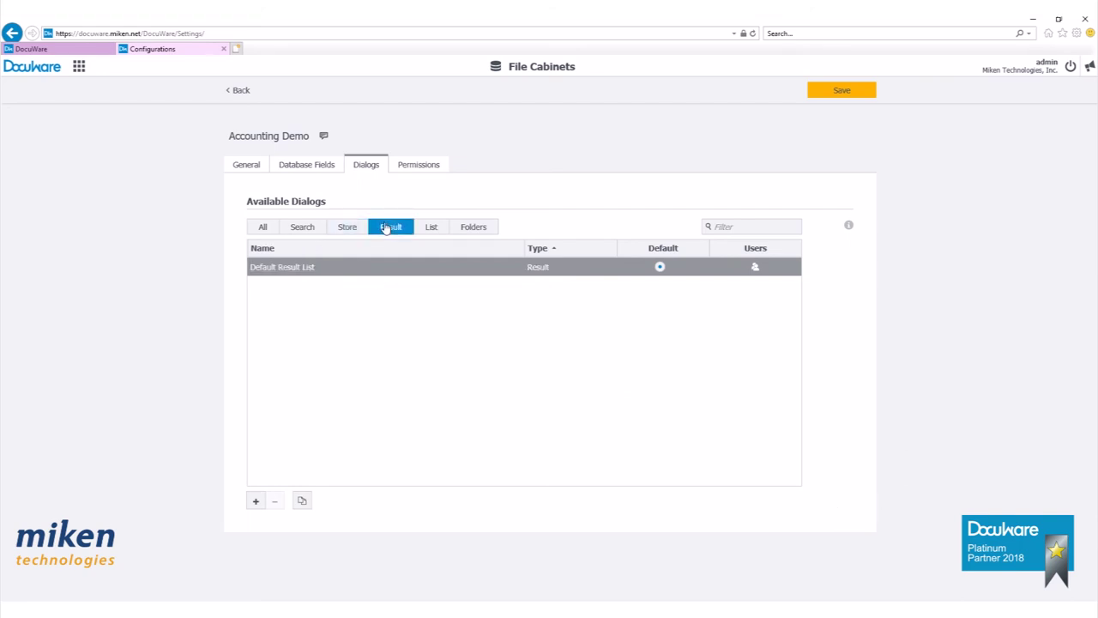
left_click(290, 268)
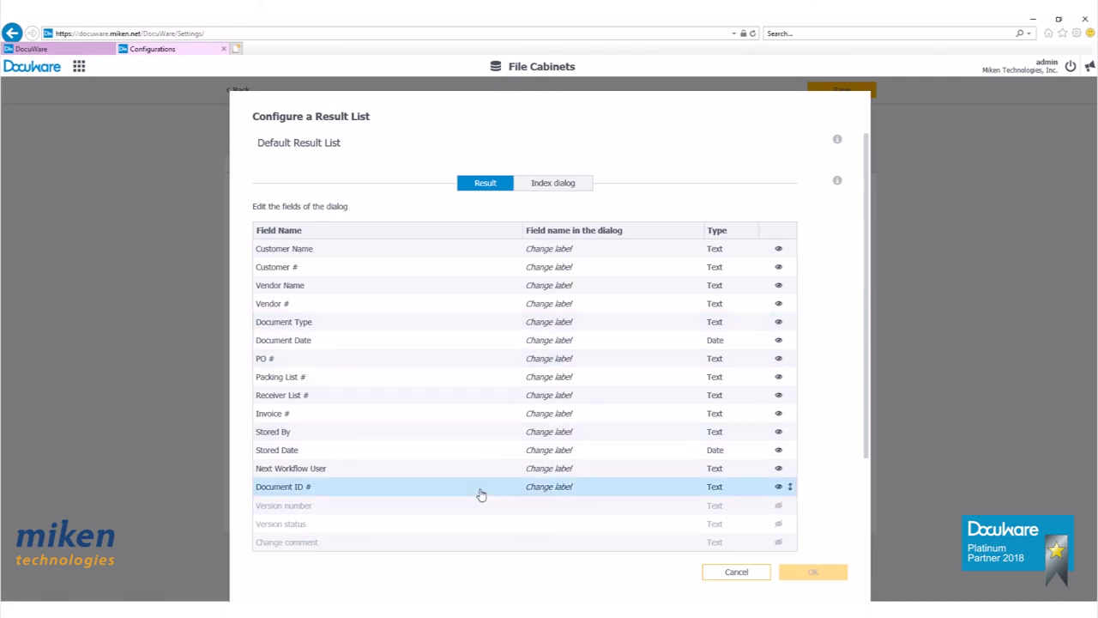
left_click(736, 572)
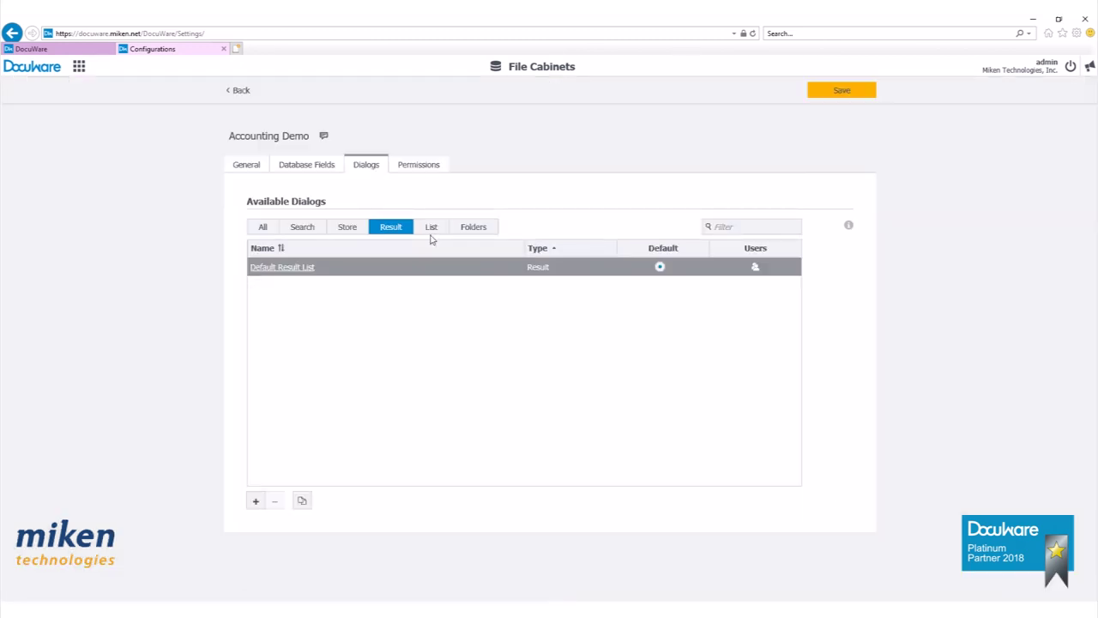
left_click(839, 91)
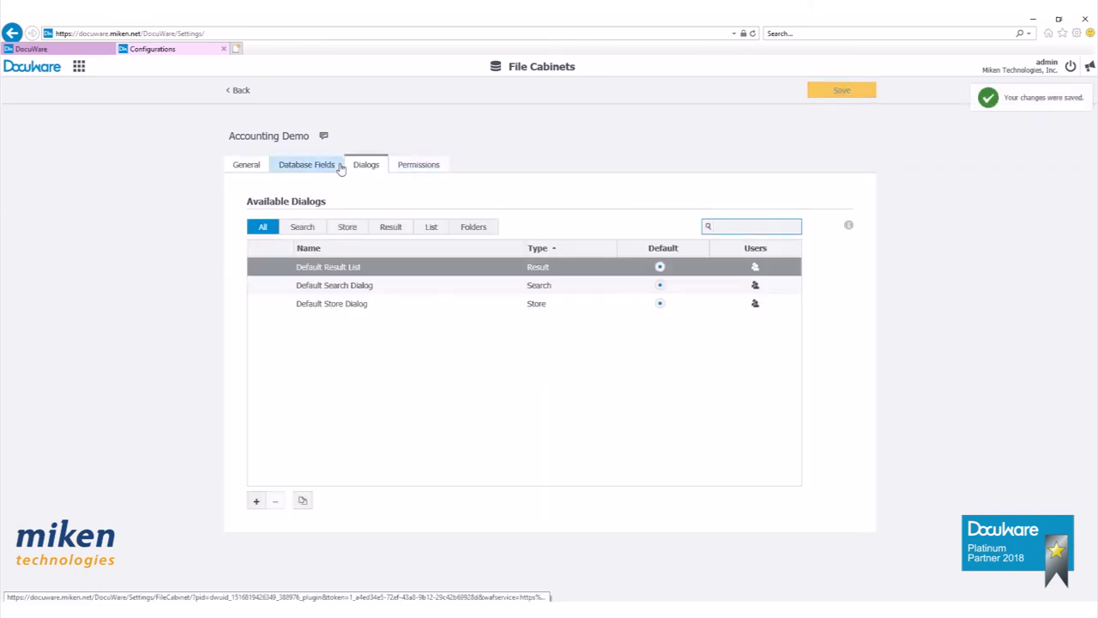
Add the ACC-MGR, Acc-Scan, ACC-Staff and Acc-User roles to Accounting Demo's permissions and save.
left_click(420, 166)
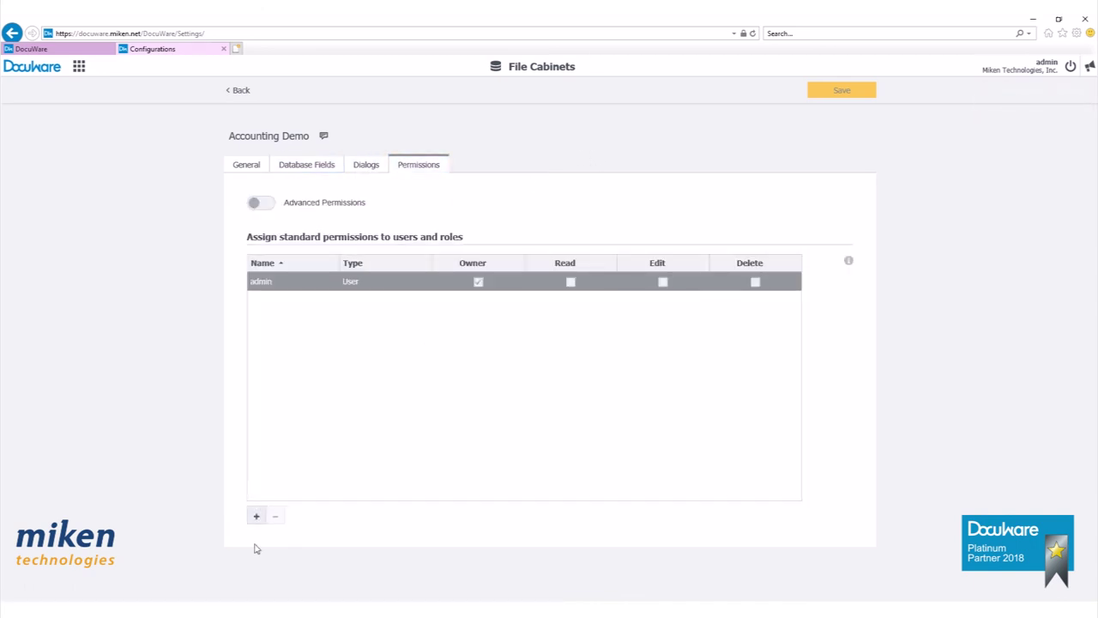
left_click(256, 518)
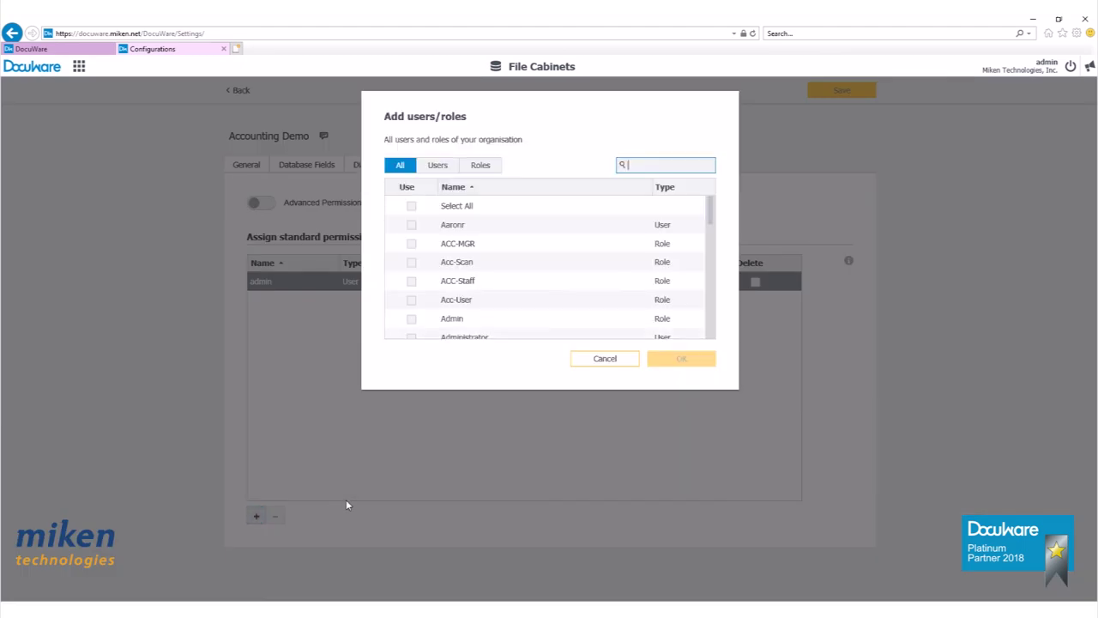
left_click(477, 166)
left_click(411, 225)
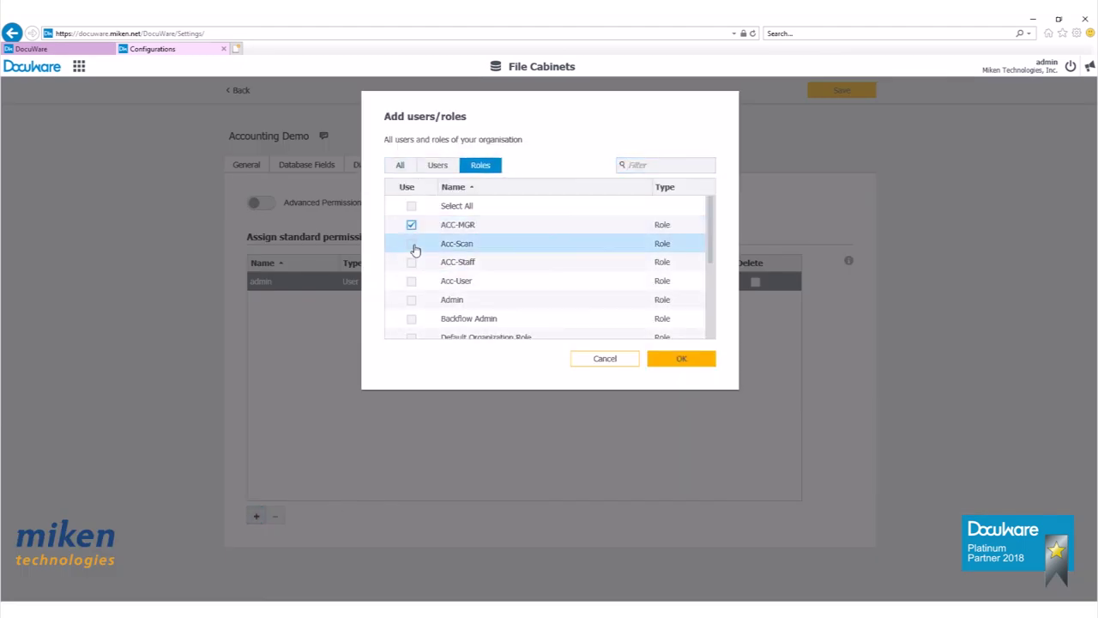
left_click(411, 244)
left_click(412, 263)
left_click(411, 281)
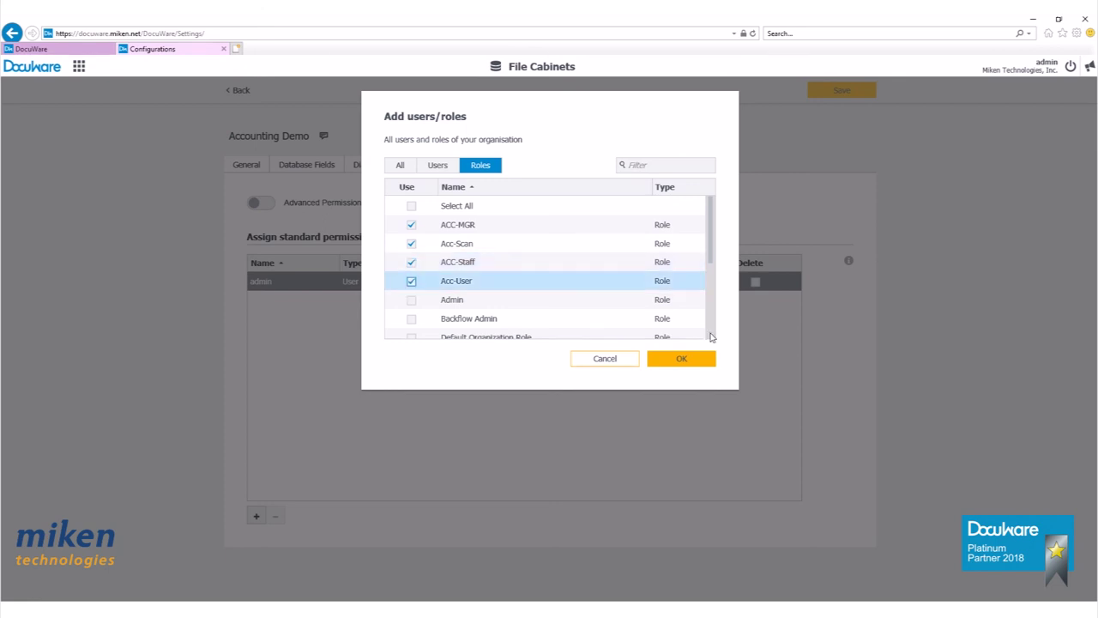
left_click(682, 358)
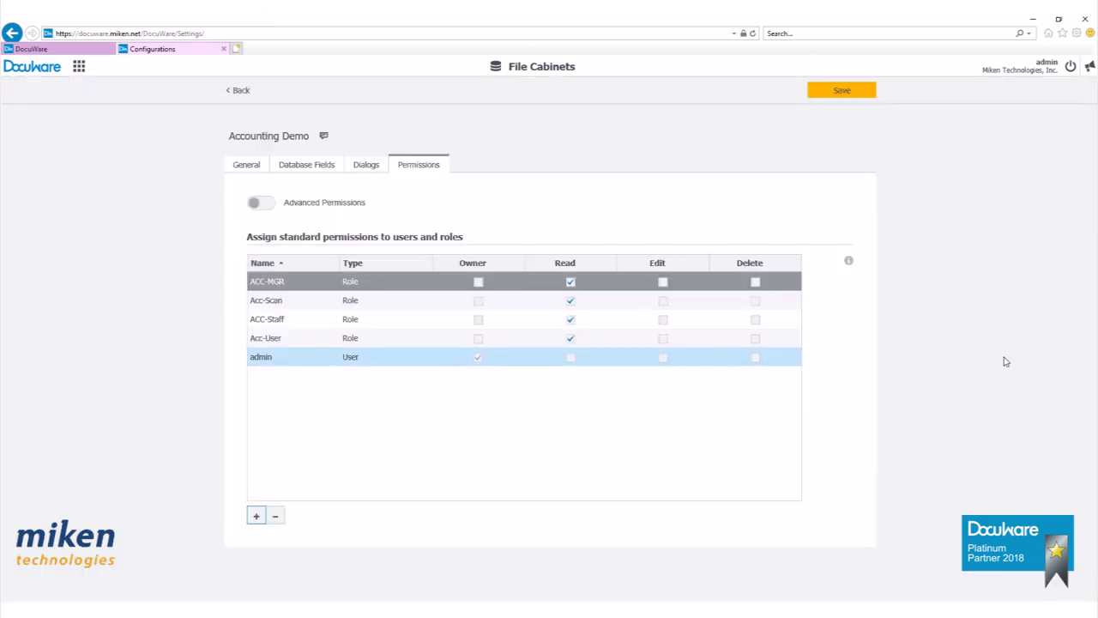
left_click(850, 95)
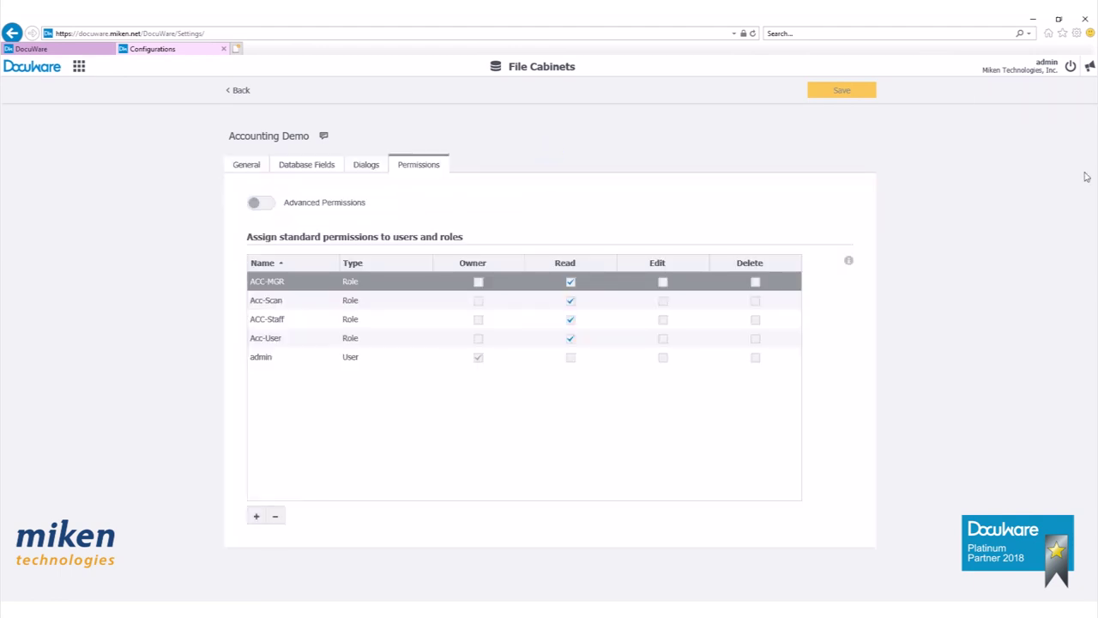
Exit the configuration pages and log out of the web client.
left_click(1074, 69)
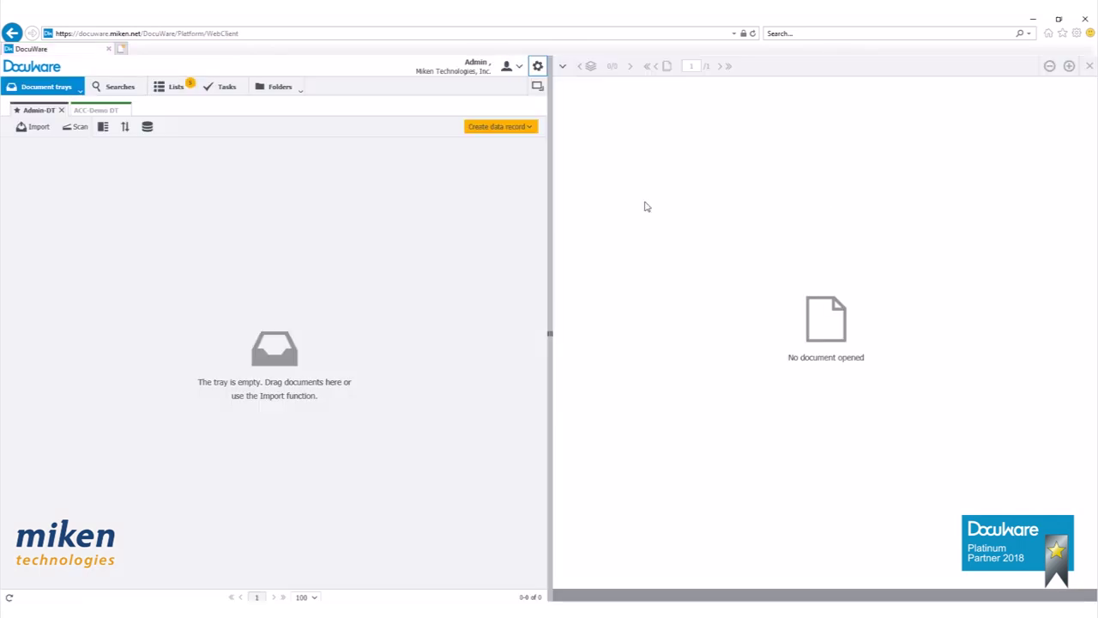
left_click(506, 66)
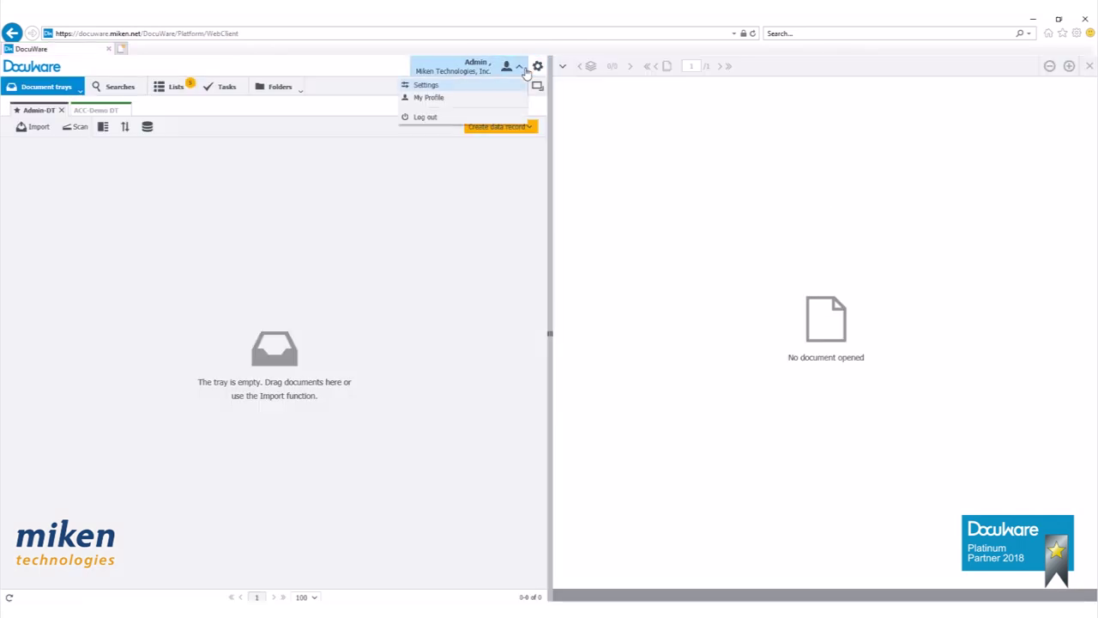
left_click(450, 119)
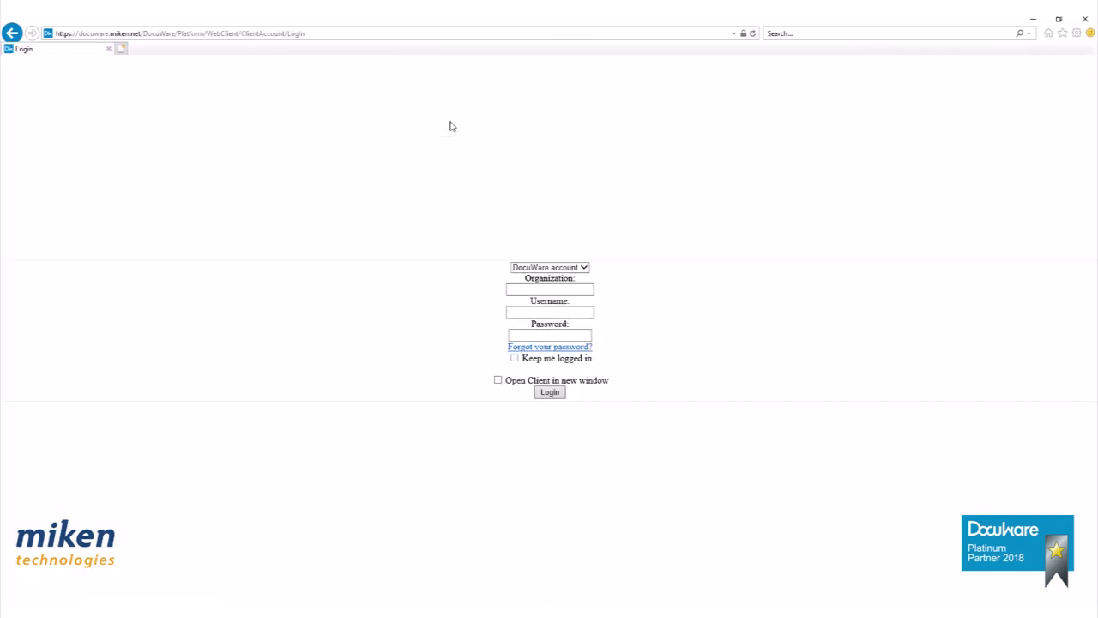
Sign back in using the saved administrator login details.
left_click(557, 312)
type("ad")
left_click(556, 324)
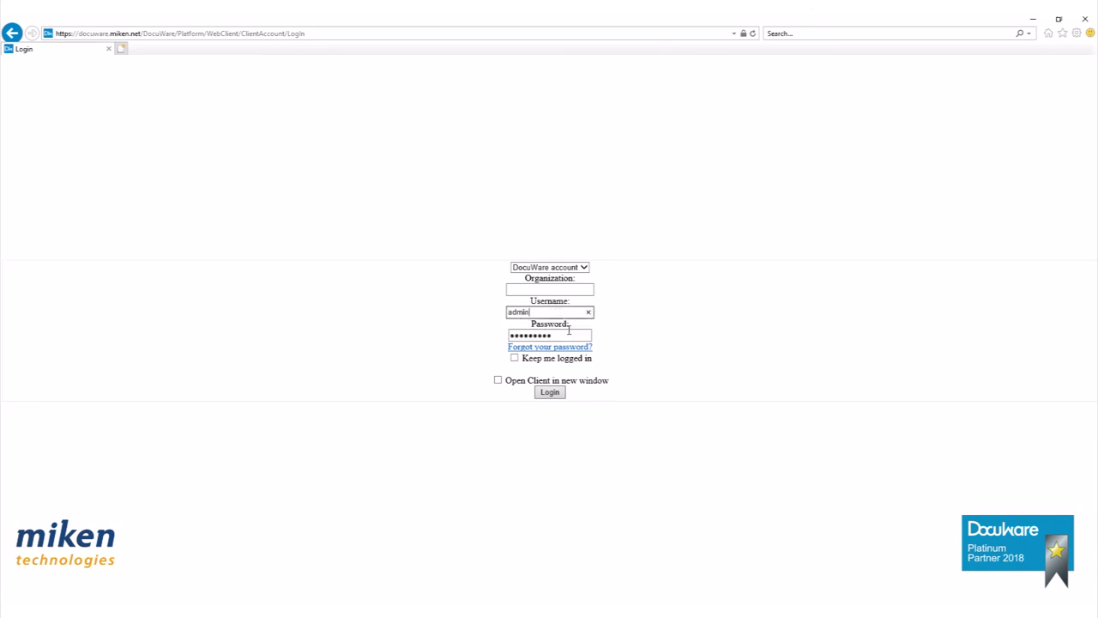
left_click(552, 394)
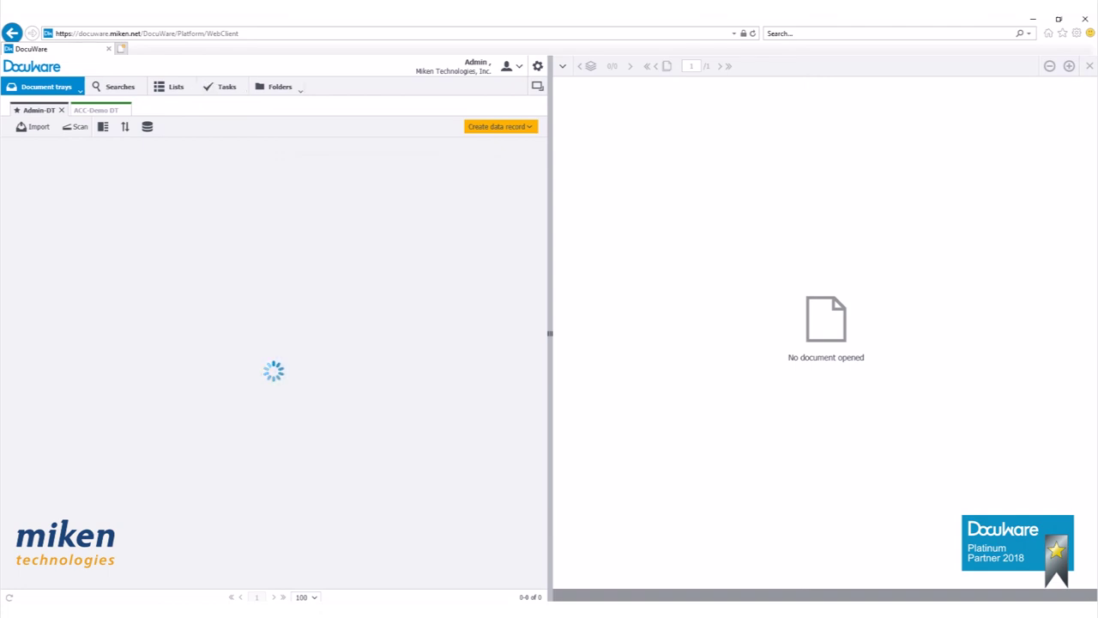
left_click(538, 67)
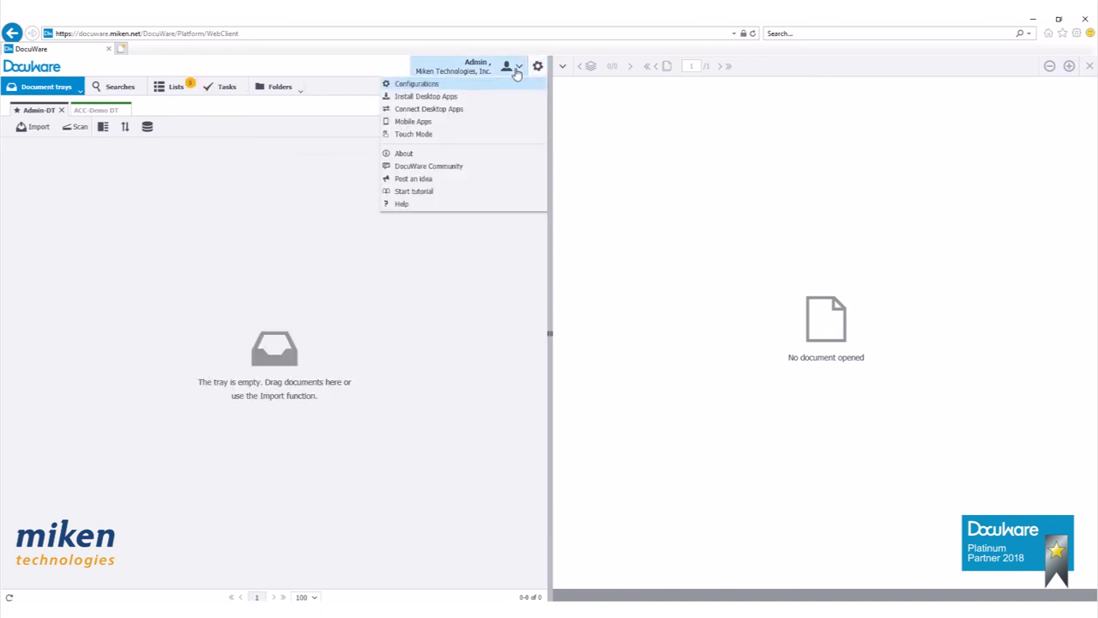
left_click(512, 67)
left_click(426, 85)
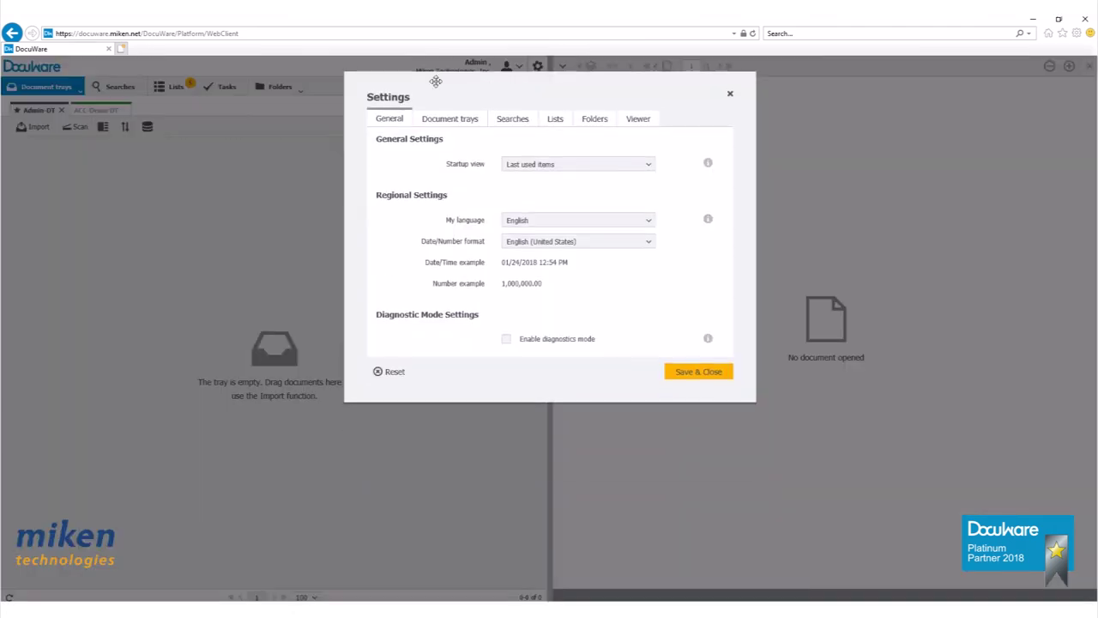
left_click(438, 121)
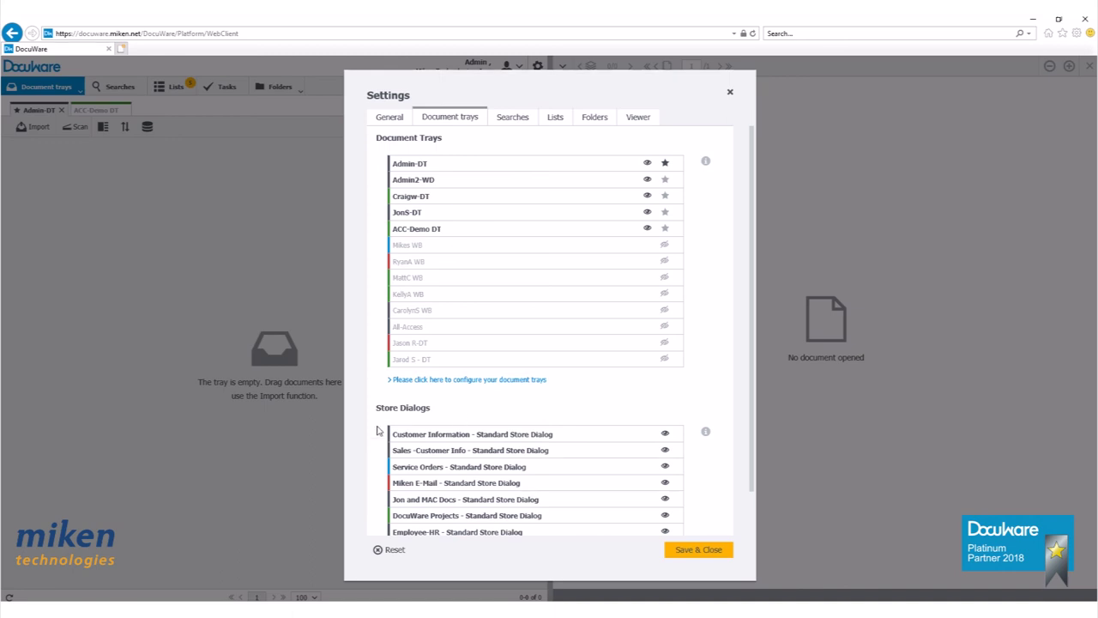
scroll(438, 505, "down", 1)
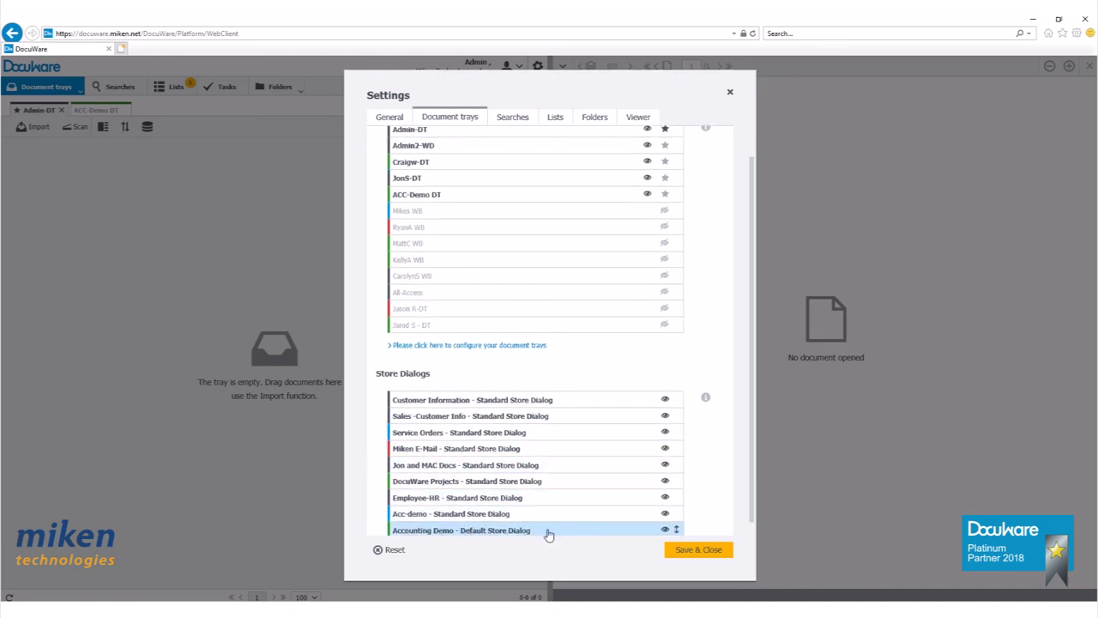
left_click(511, 124)
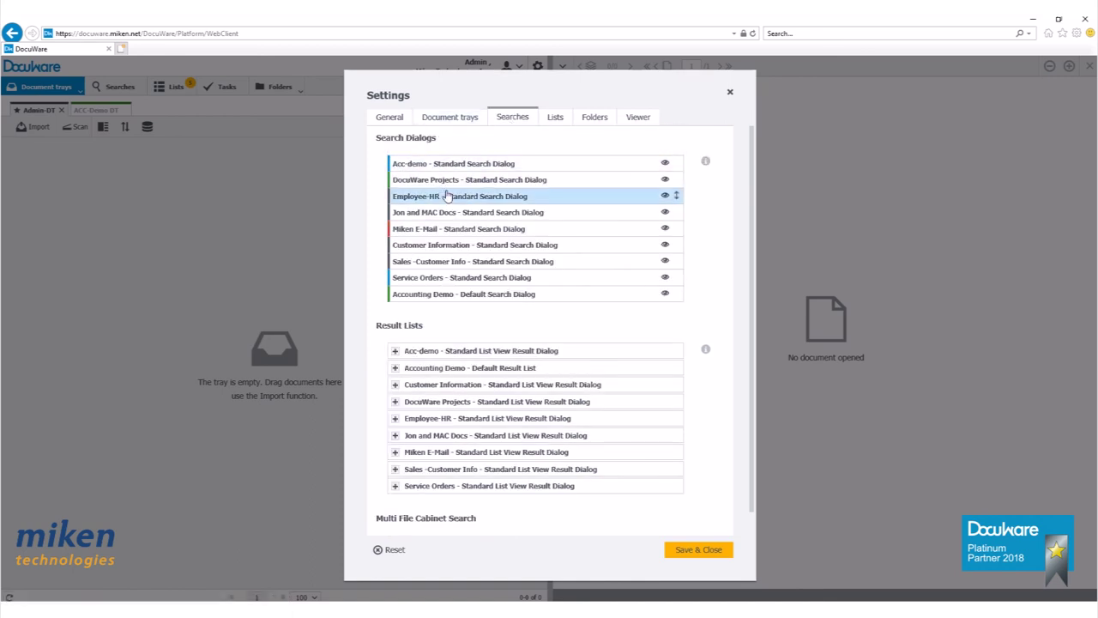
scroll(489, 219, "down", 1)
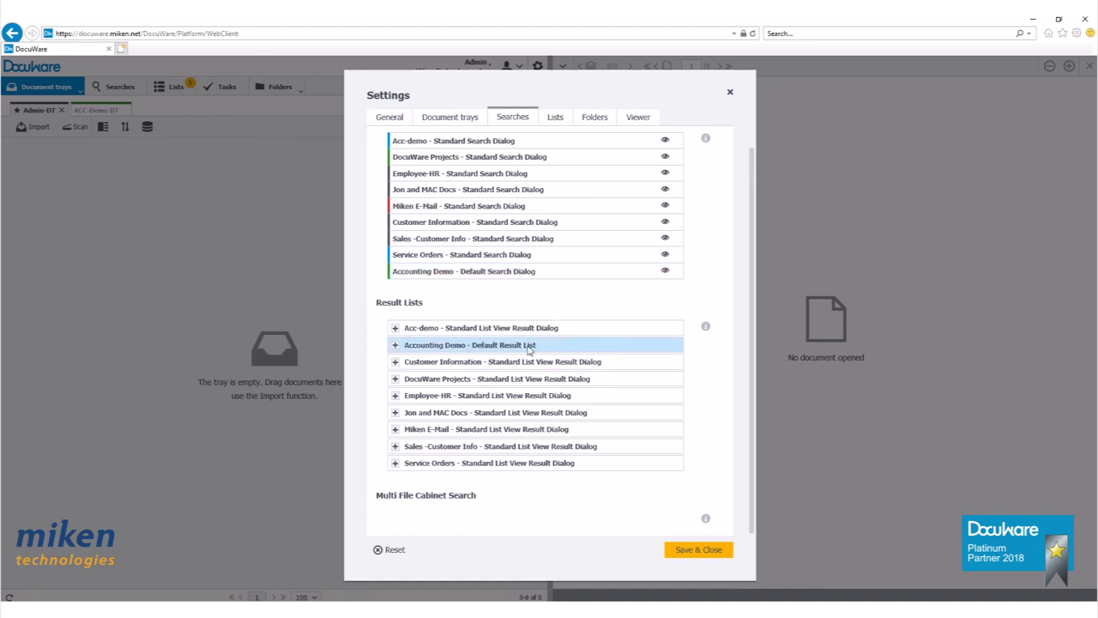
left_click(676, 550)
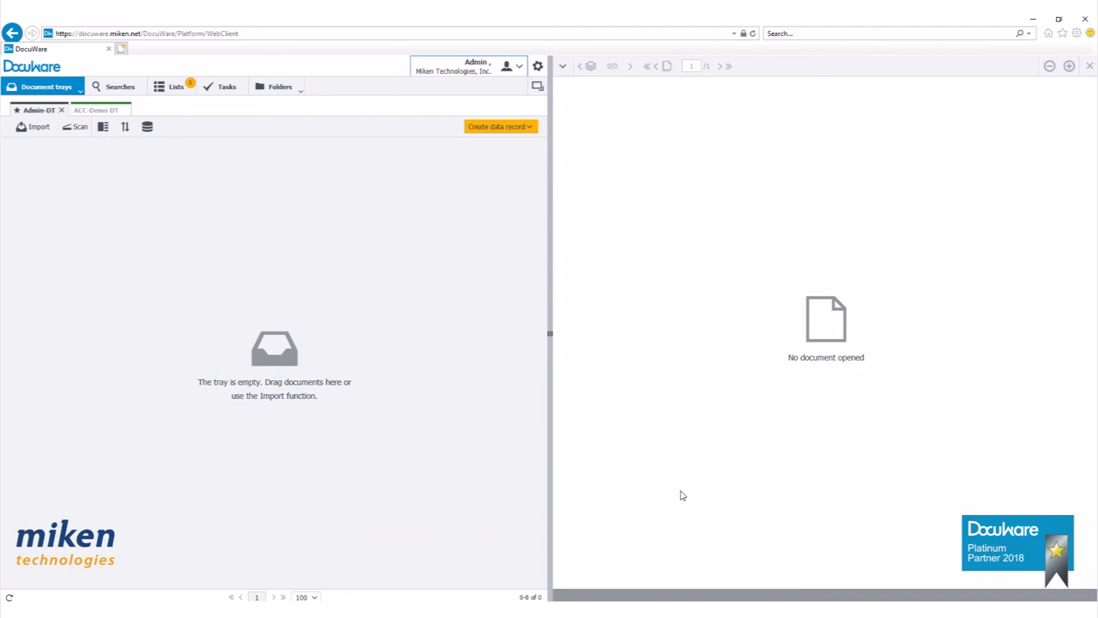